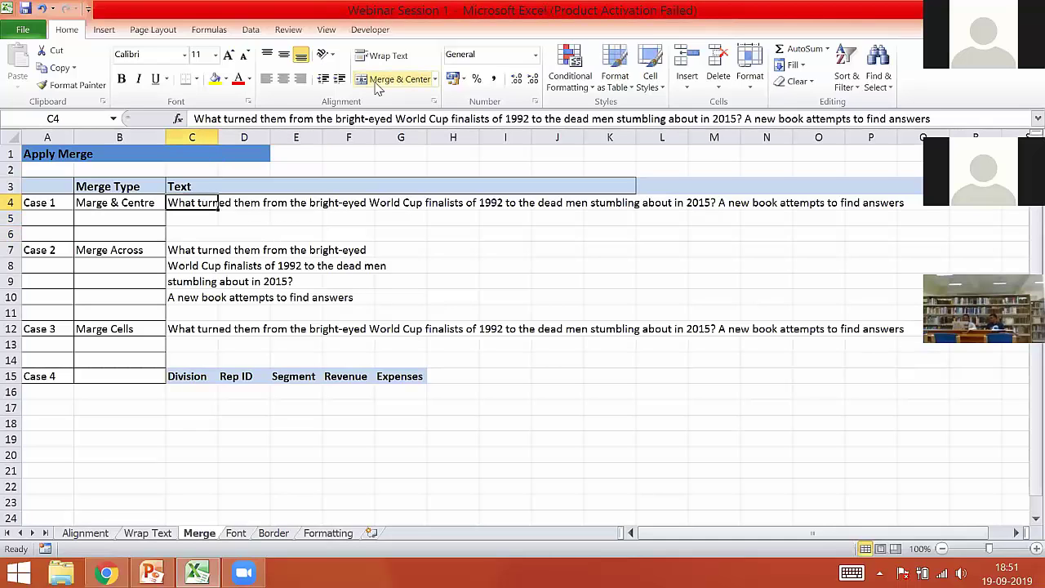
- Scroll below the demo rows and select C23:F29, leaving it unmerged
left_click(435, 79)
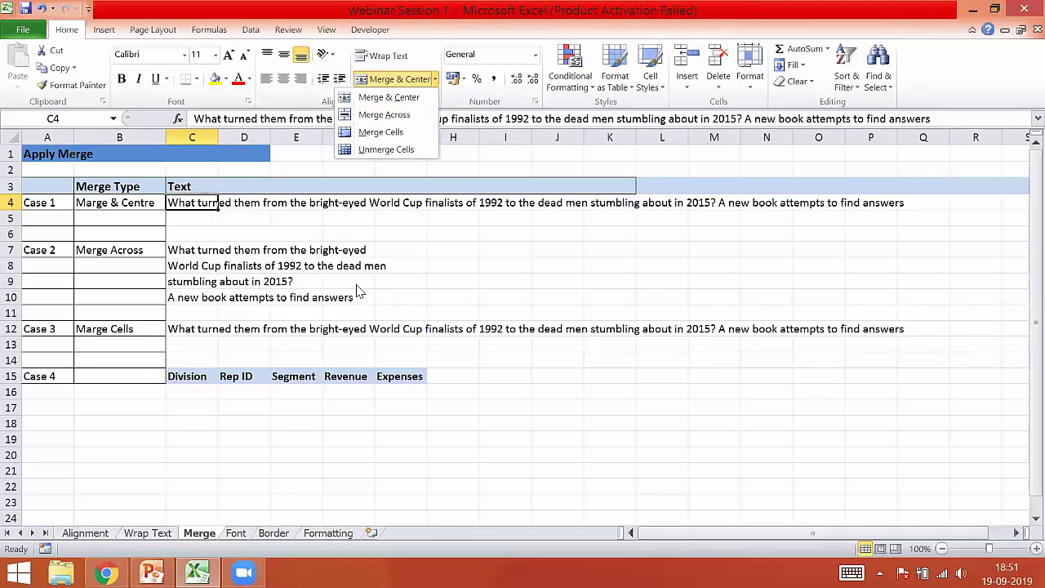
left_click(247, 217)
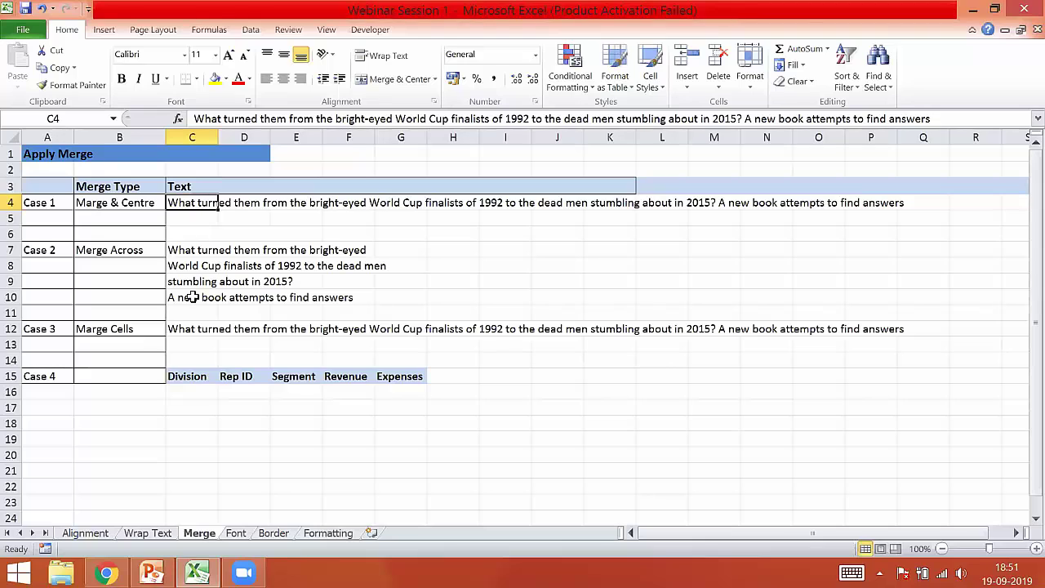
left_click(264, 440)
scroll(264, 440, "down", 5)
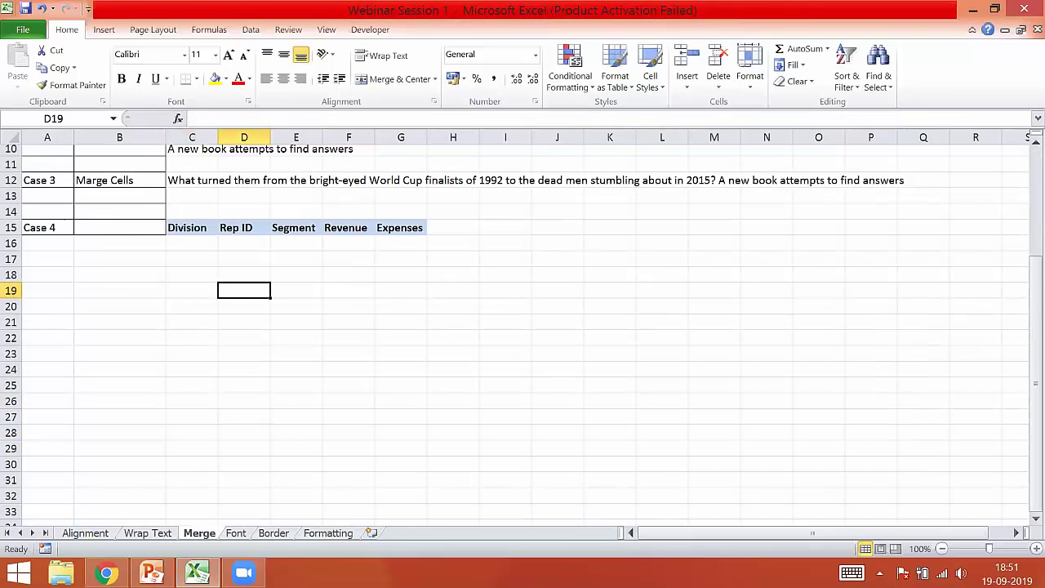
scroll(265, 441, "down", 1)
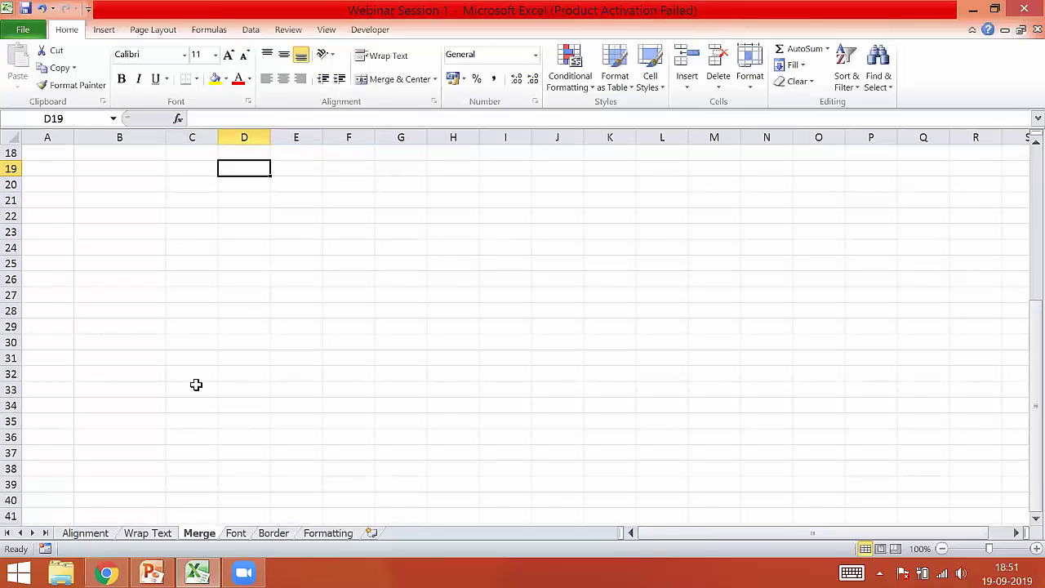
left_click_drag(193, 228, 348, 322)
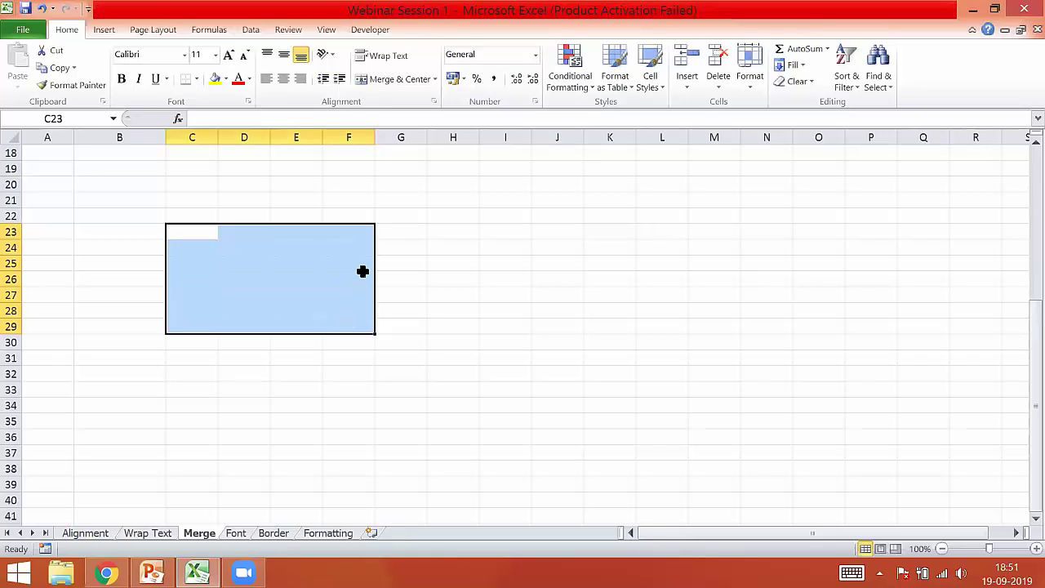
left_click(436, 80)
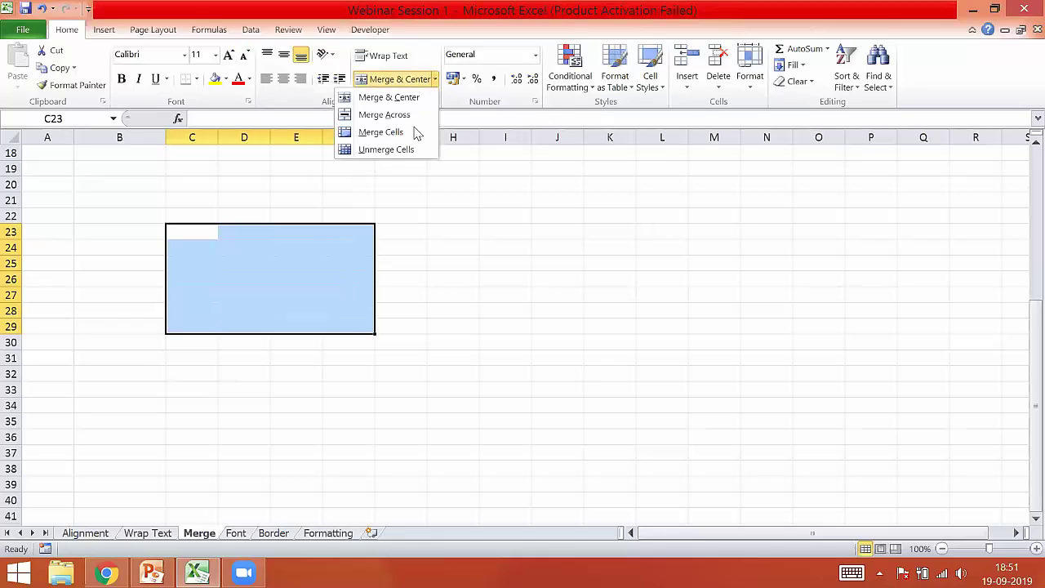
left_click(351, 289)
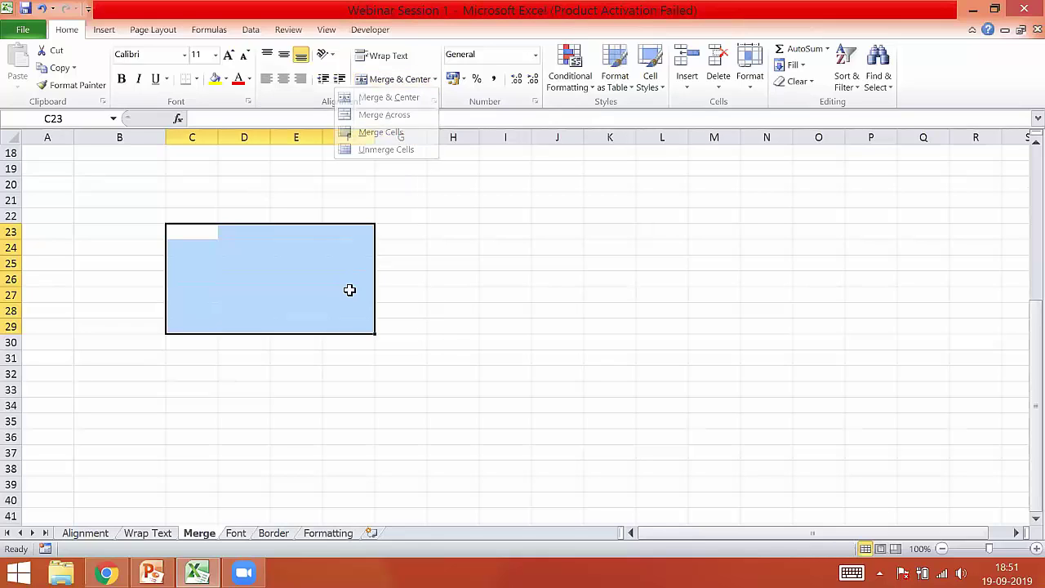
left_click(255, 198)
- Merge C23:E27 with Merge Cells and enter a person's full name in it
left_click_drag(198, 230, 282, 296)
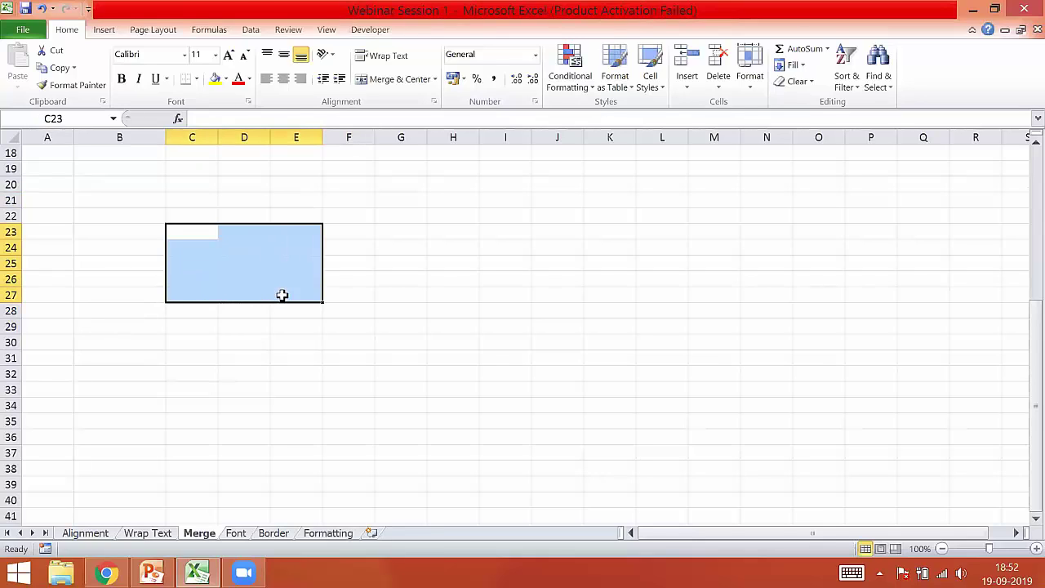
left_click(435, 80)
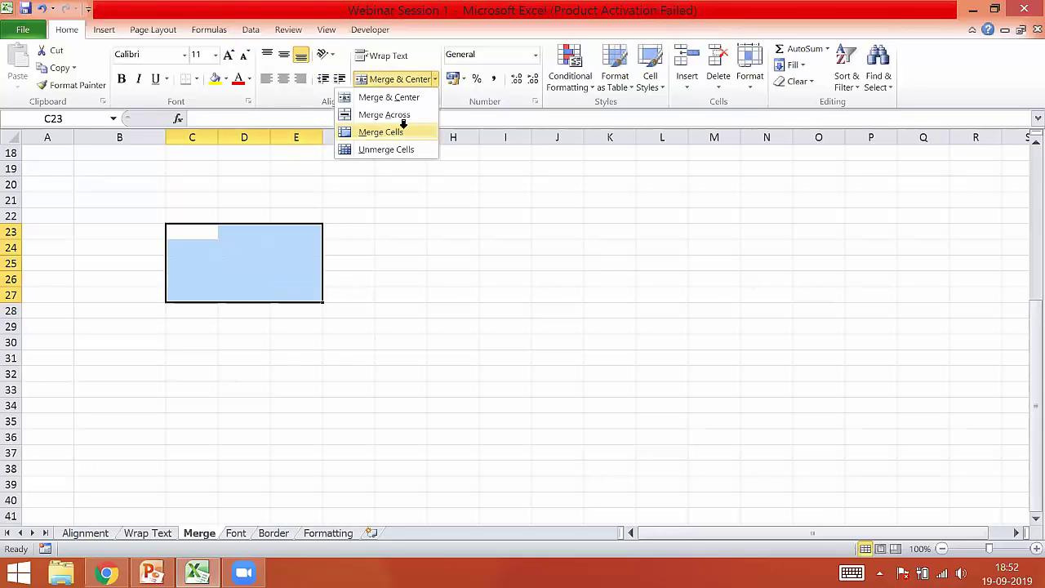
left_click(402, 133)
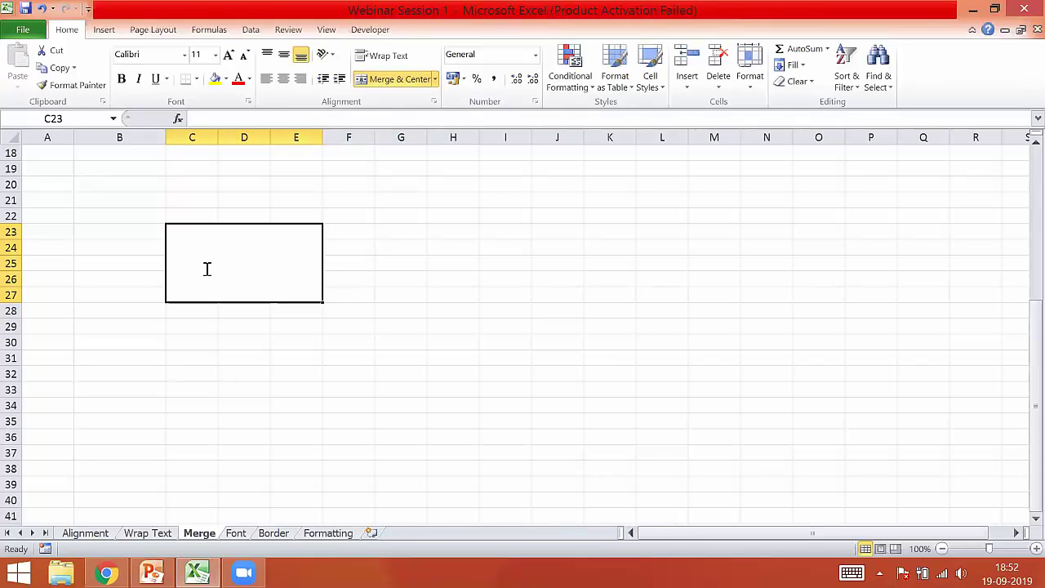
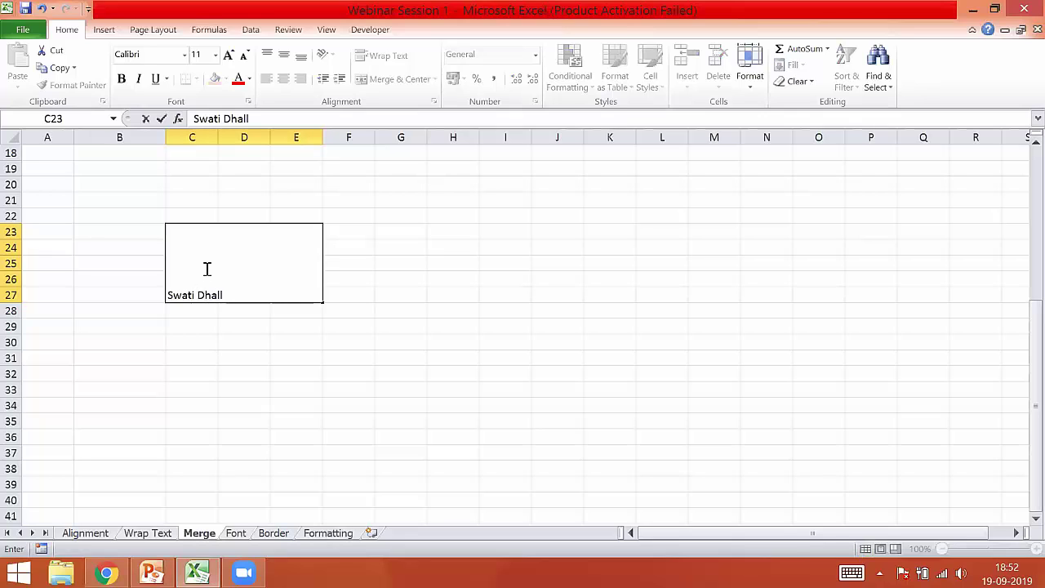
key("Return")
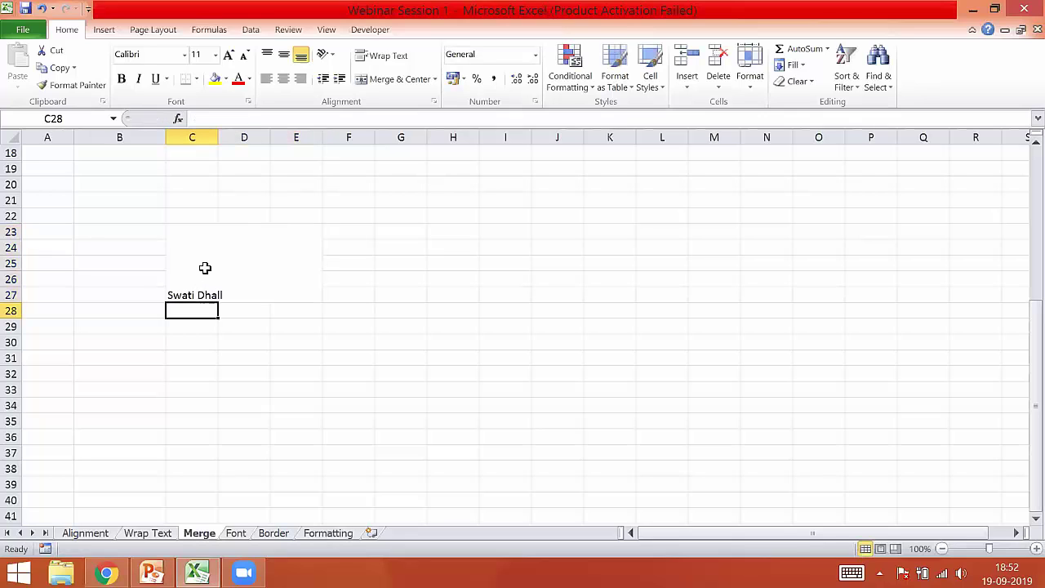
- Enter the label 'Merge' in cell D20
left_click(205, 268)
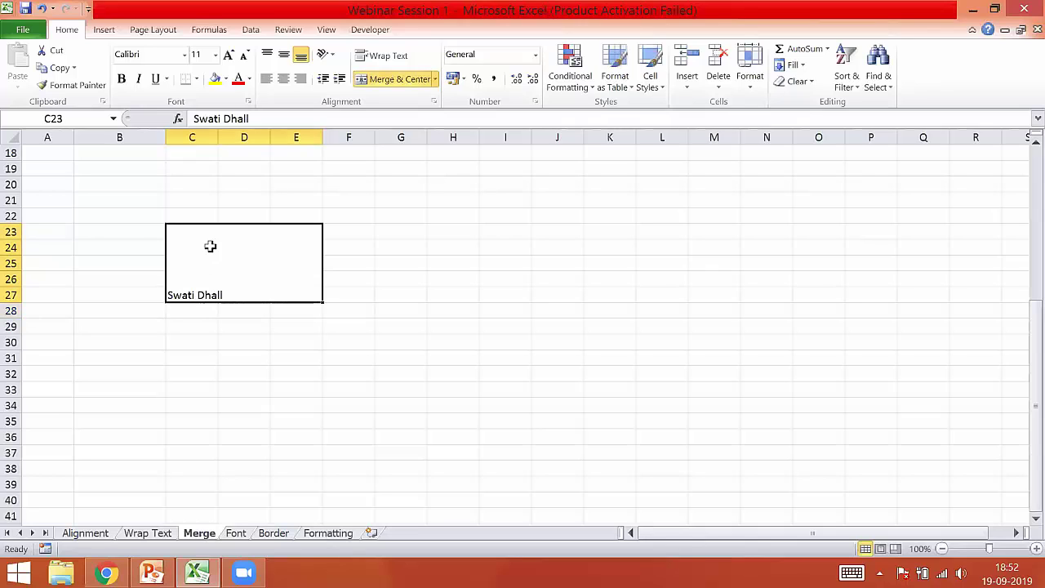
left_click(233, 183)
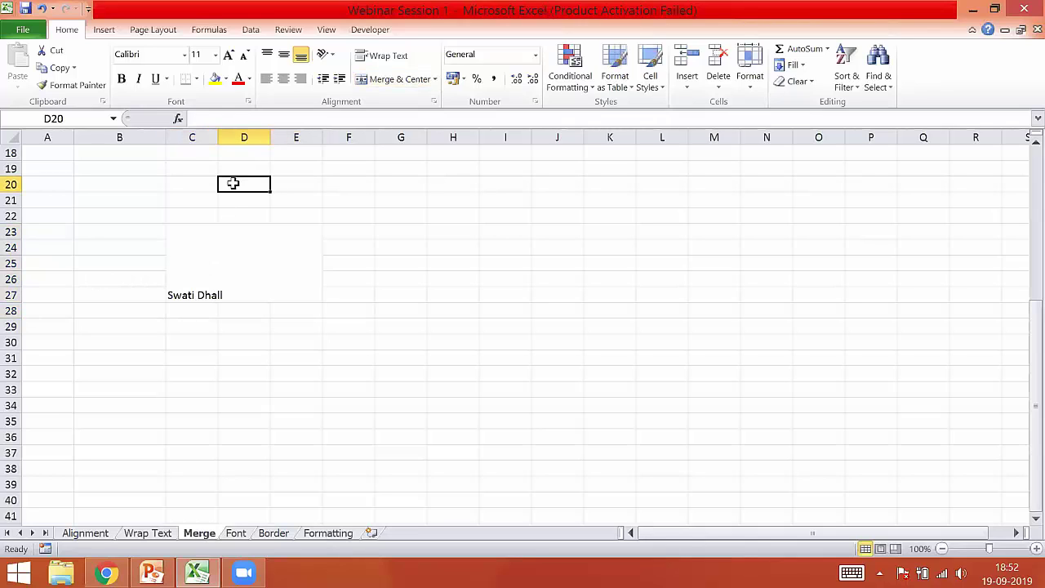
type("Merge")
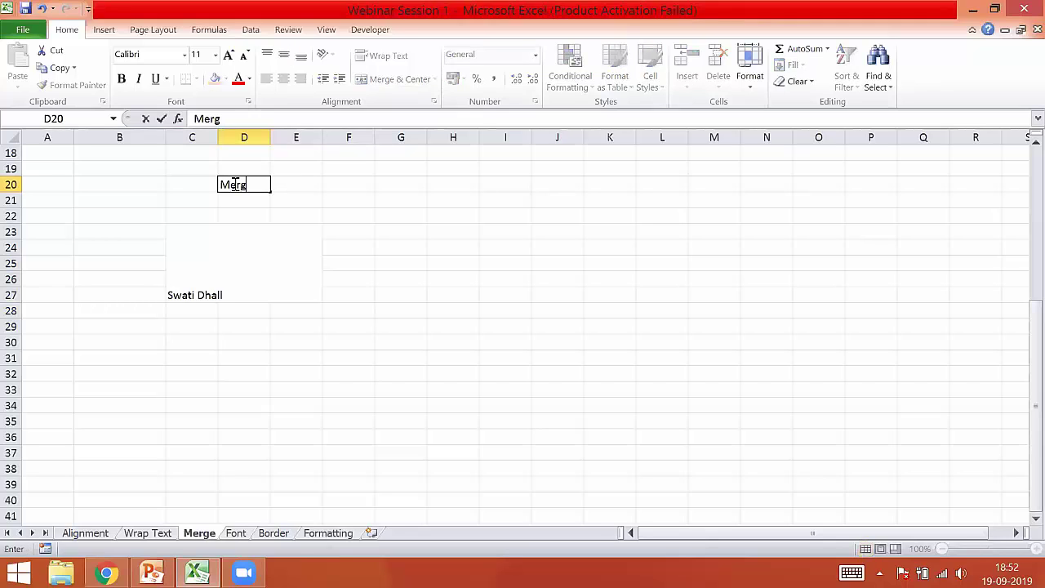
key("Return")
key("Up")
key("Right")
key("Right")
key("Right")
key("Down")
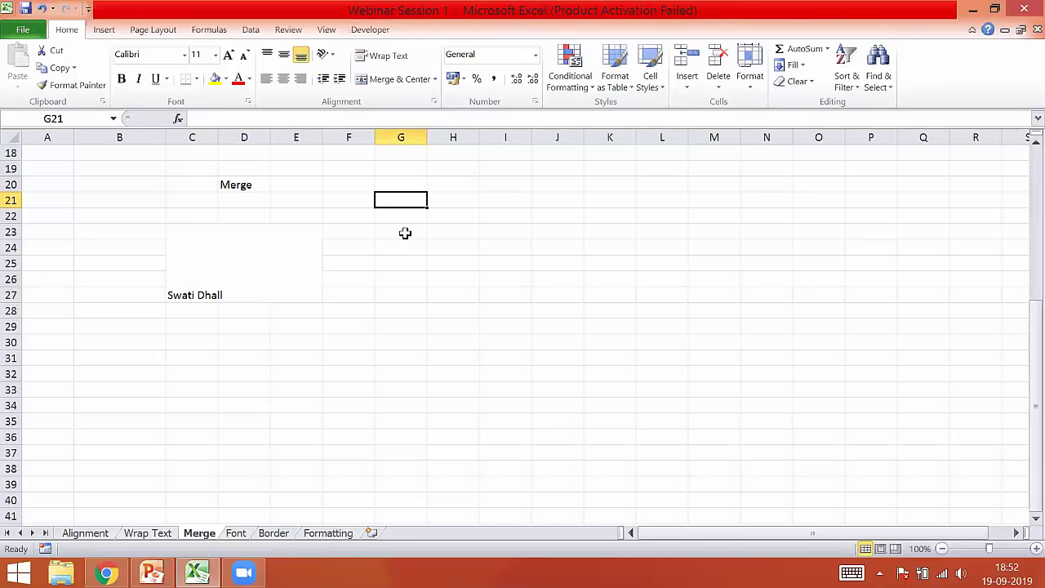
- Apply Merge Across to G23:I27 and give it All Borders
left_click_drag(406, 242, 502, 295)
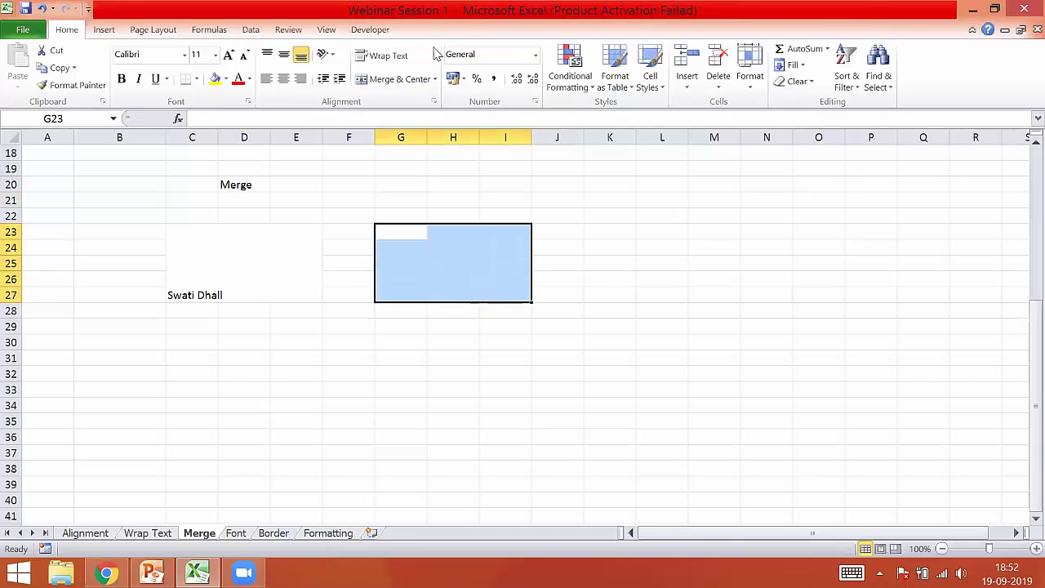
left_click(435, 79)
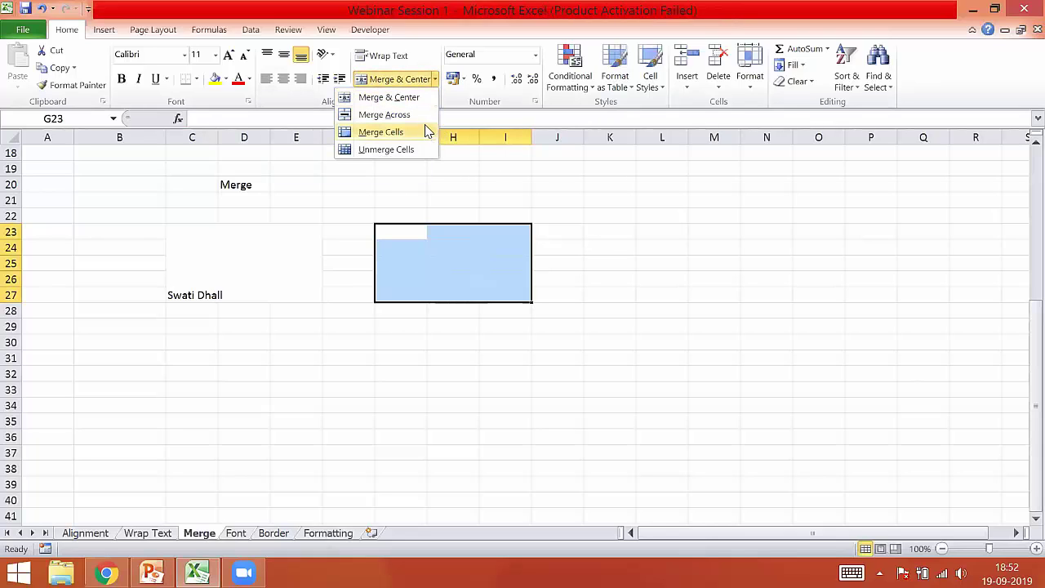
left_click(427, 119)
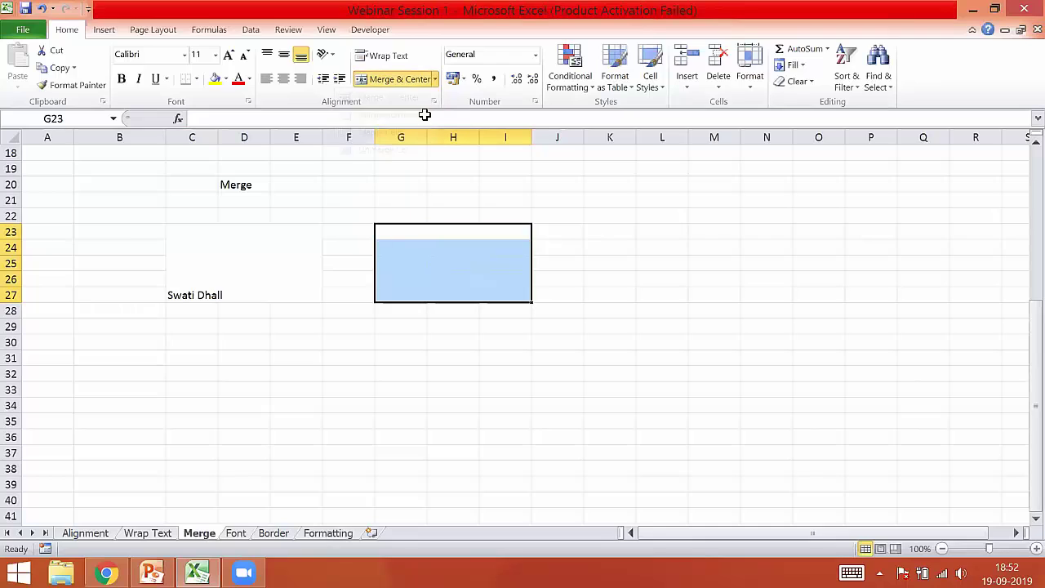
left_click(553, 215)
left_click_drag(432, 231, 478, 285)
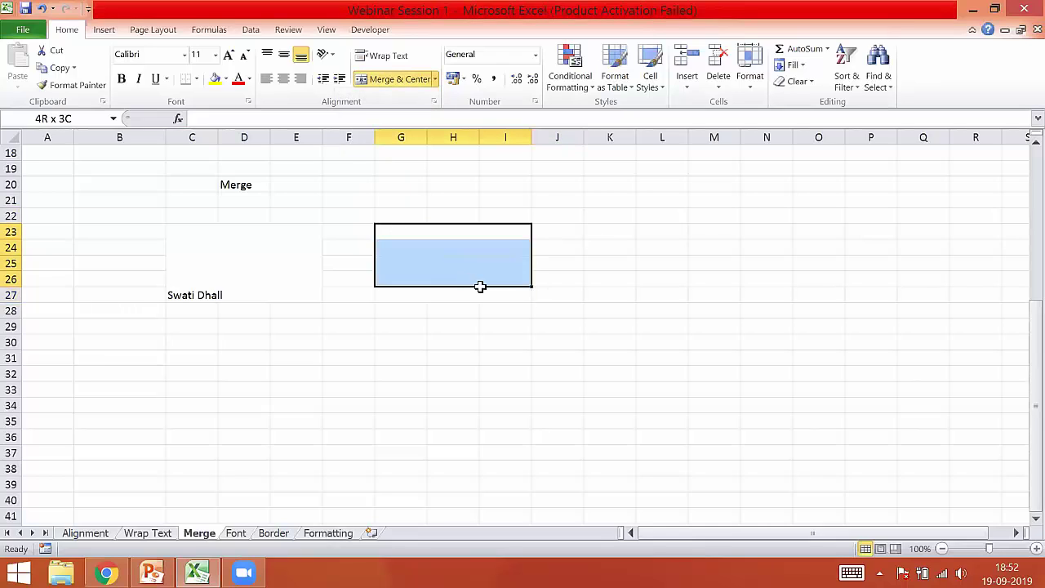
left_click(196, 78)
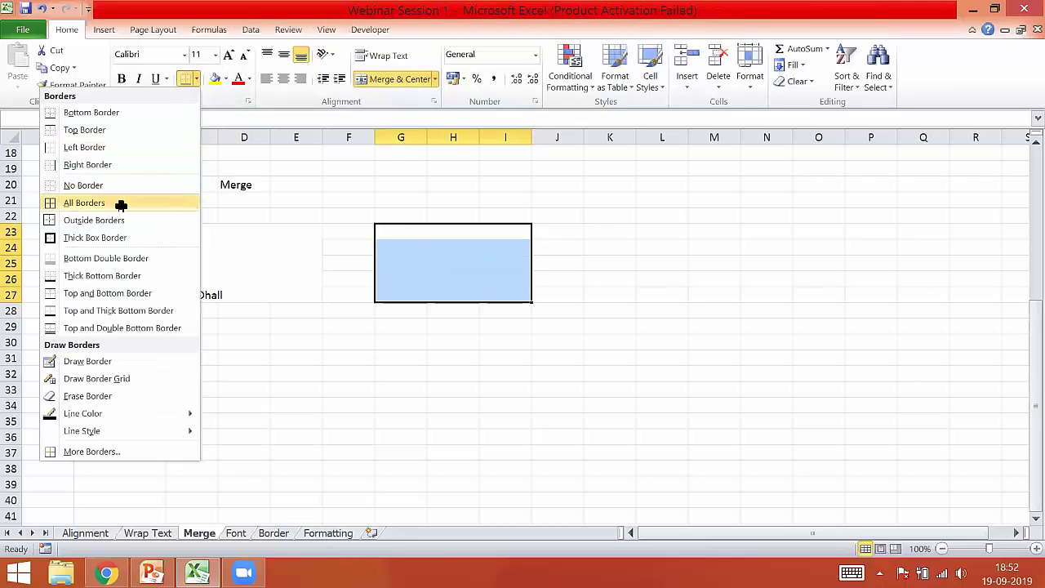
left_click(122, 204)
- Compare the row-merged G23 cells with the fully merged name cell
left_click(439, 280)
left_click(431, 232)
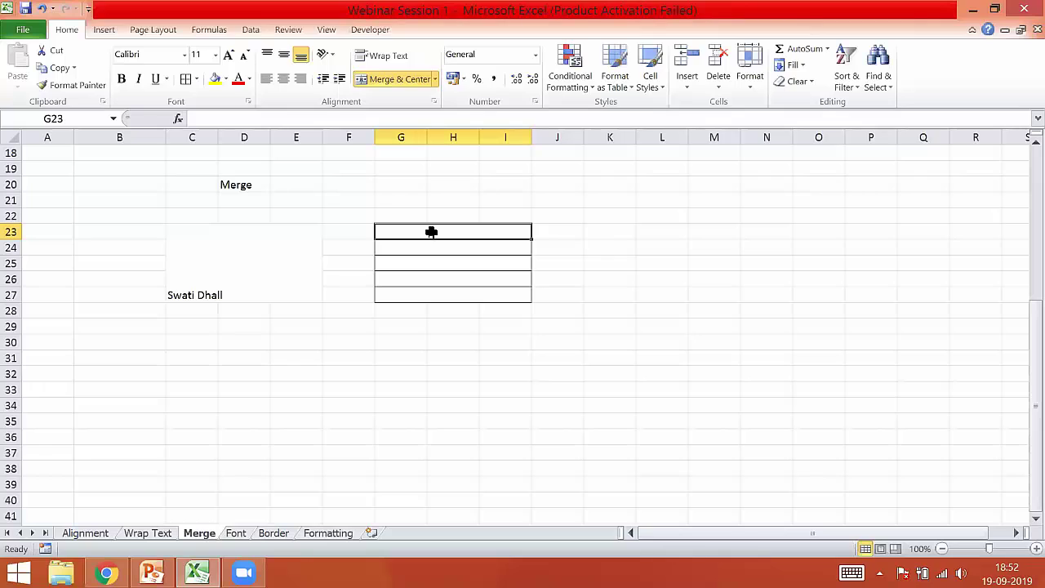
left_click(288, 241)
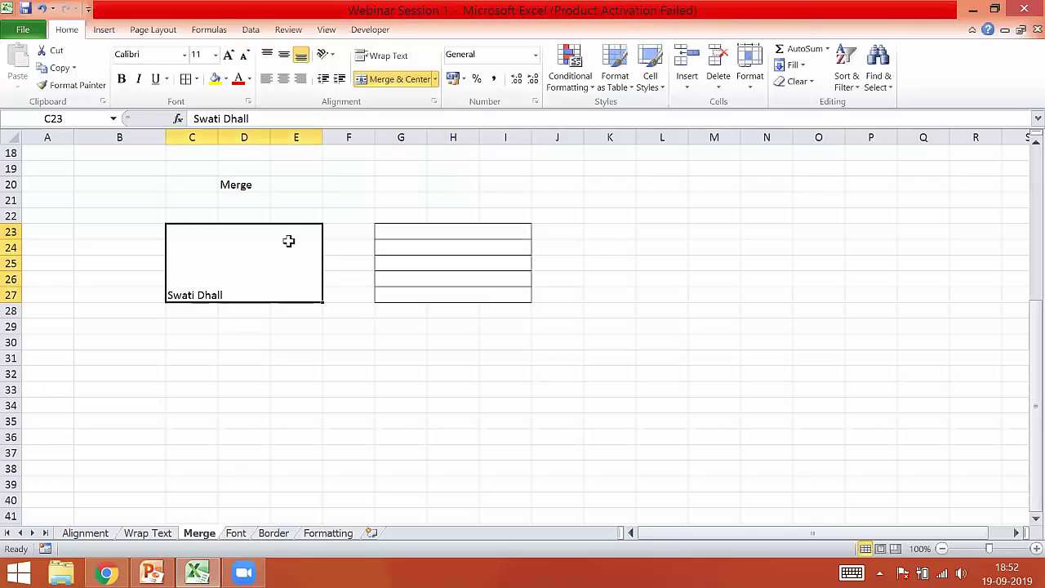
left_click(405, 232)
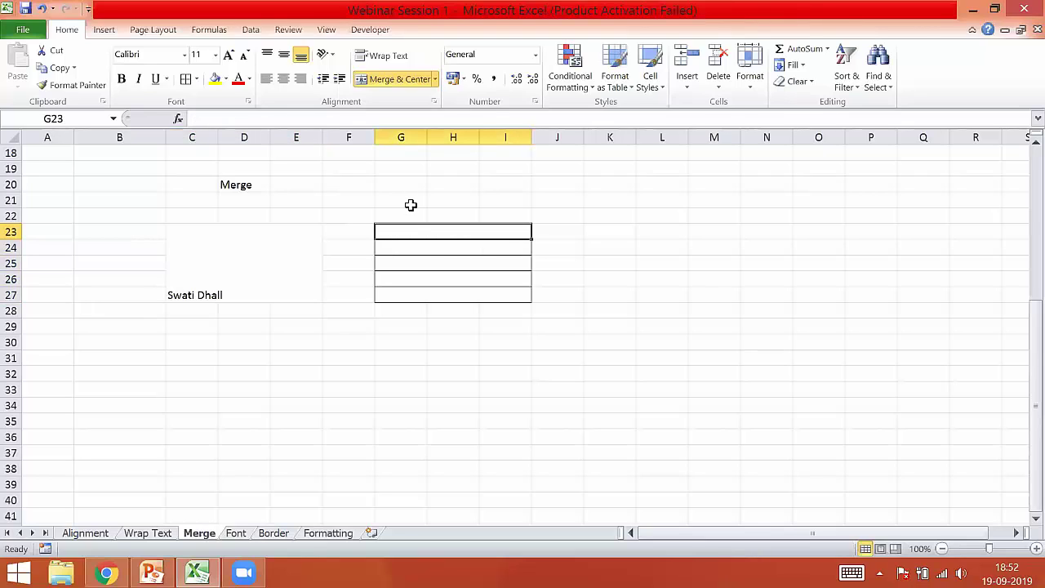
- Enter the label 'Merge Across' in cell G20
left_click(436, 79)
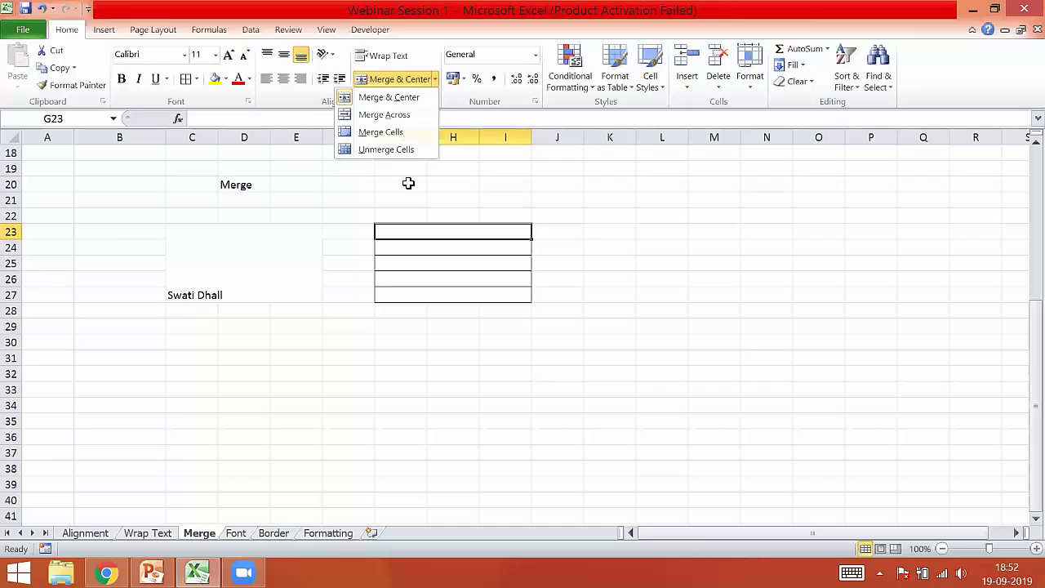
left_click(408, 184)
type("M")
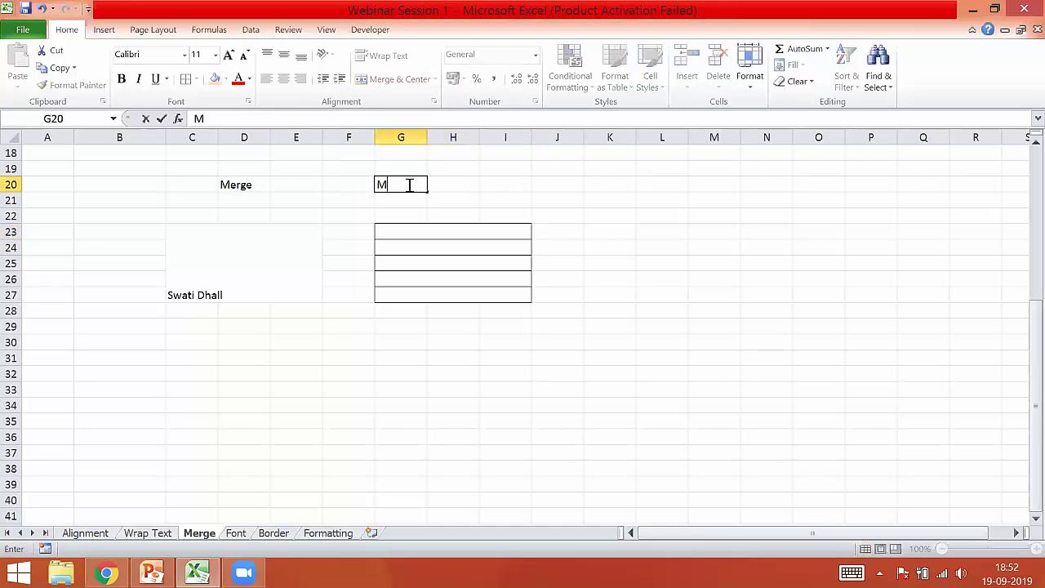
type("erge Across")
key("Return")
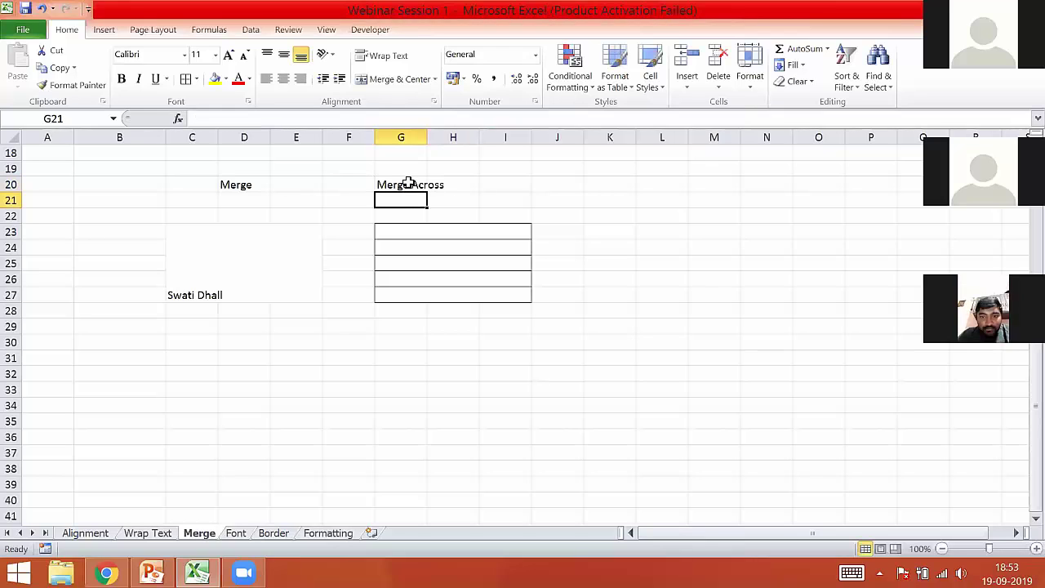
left_click(493, 201)
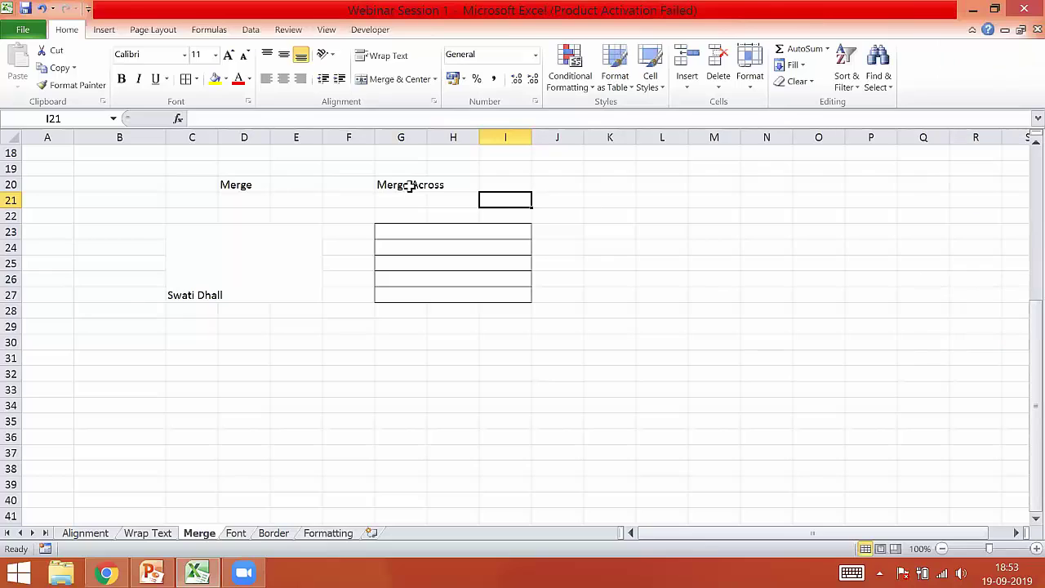
left_click(411, 187)
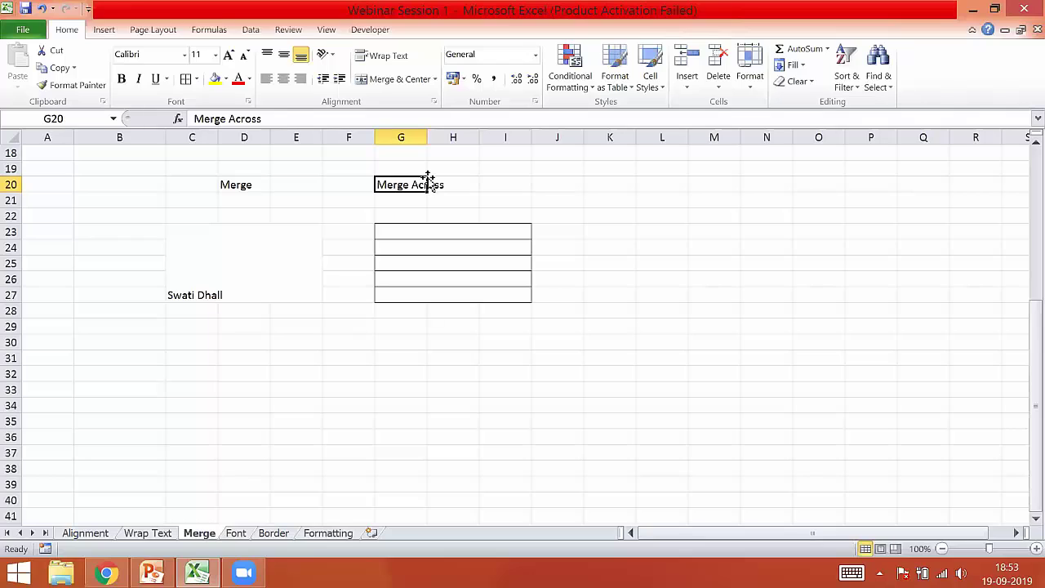
- Label K20 'Merge & Centre' and merge K23:M27 into one centred cell
left_click(620, 185)
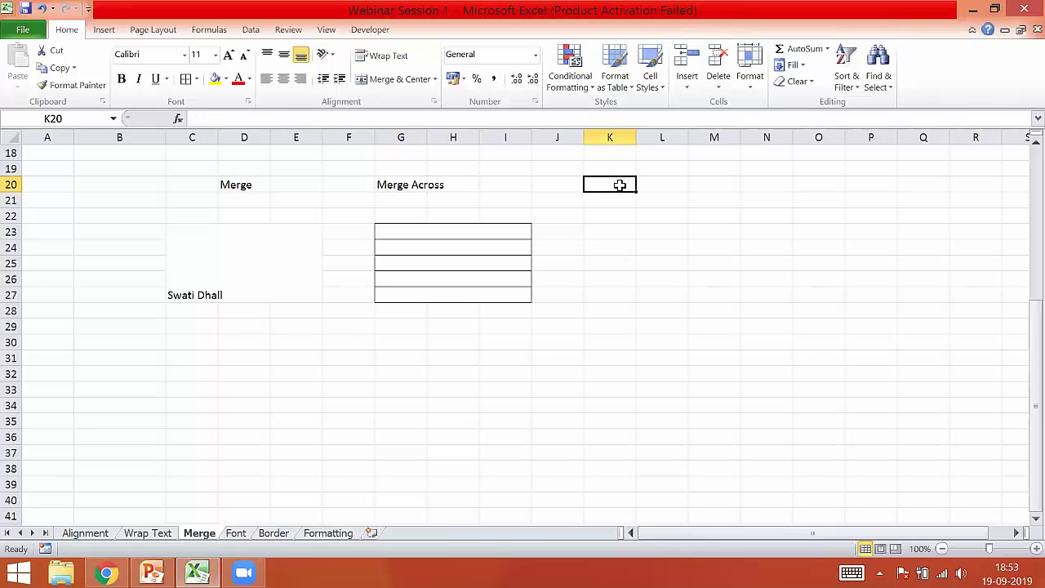
type("Merge & Centre")
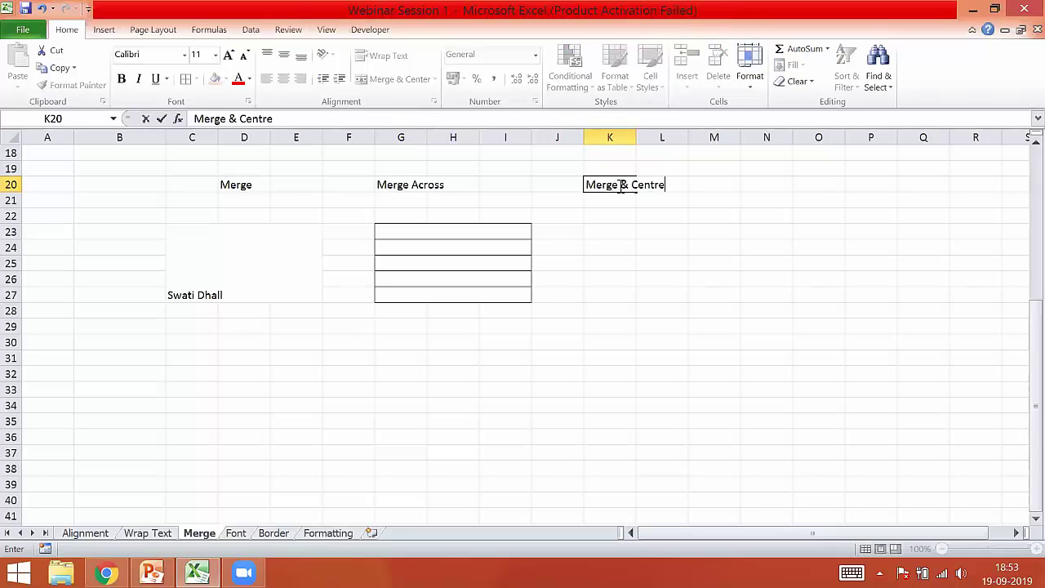
key("Return")
left_click(607, 232)
left_click_drag(677, 258, 716, 296)
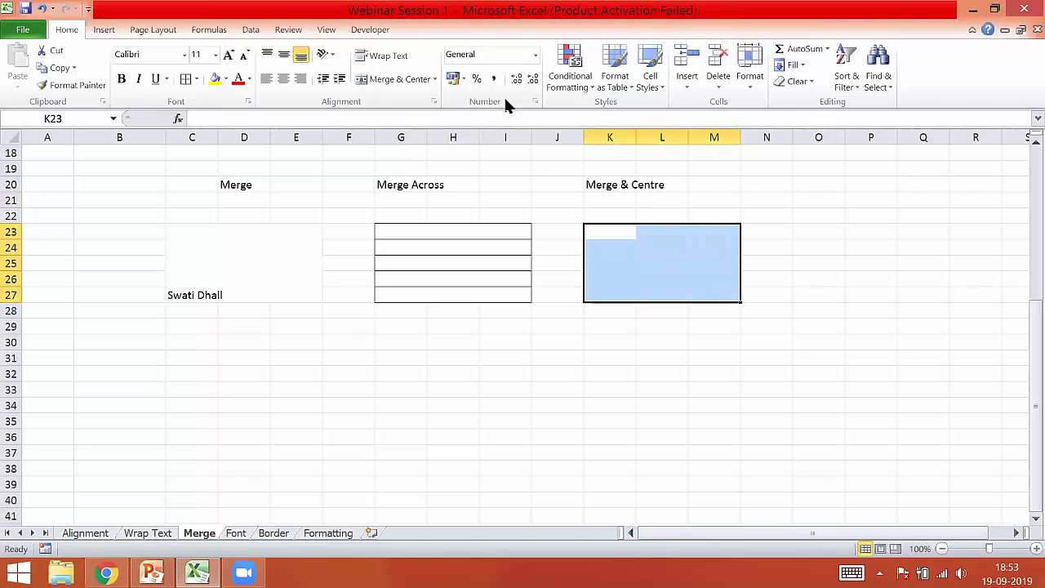
left_click(415, 82)
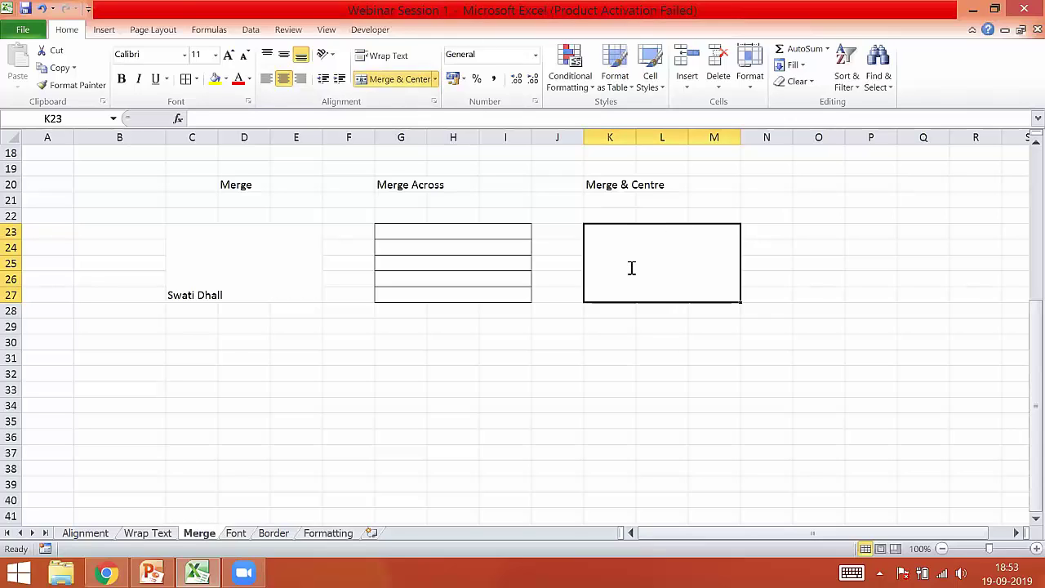
- Enter a person's first name in merged K23:M27 and compare it with the C23 block
type("Swati")
key("Return")
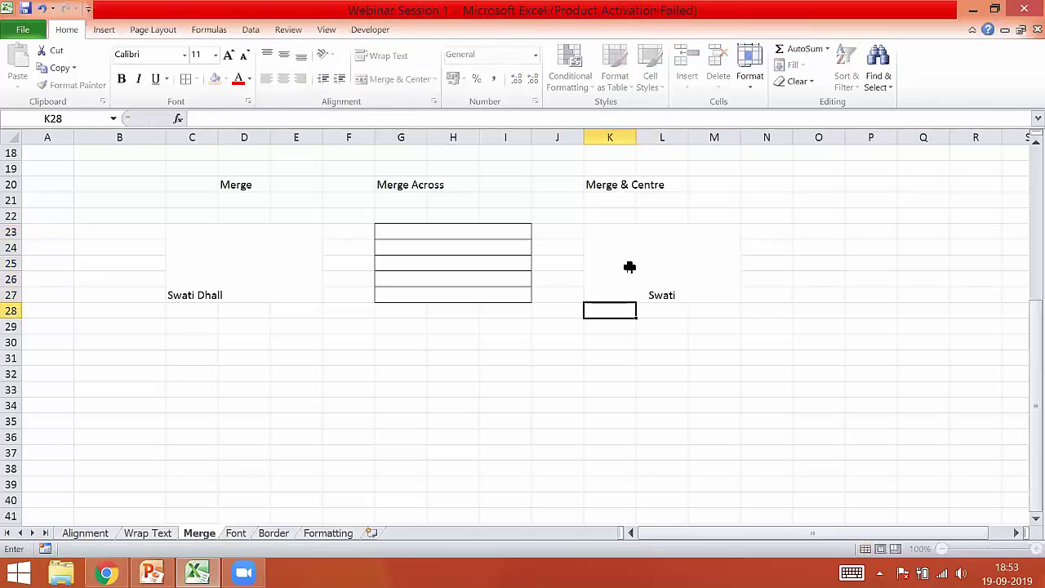
left_click(283, 267)
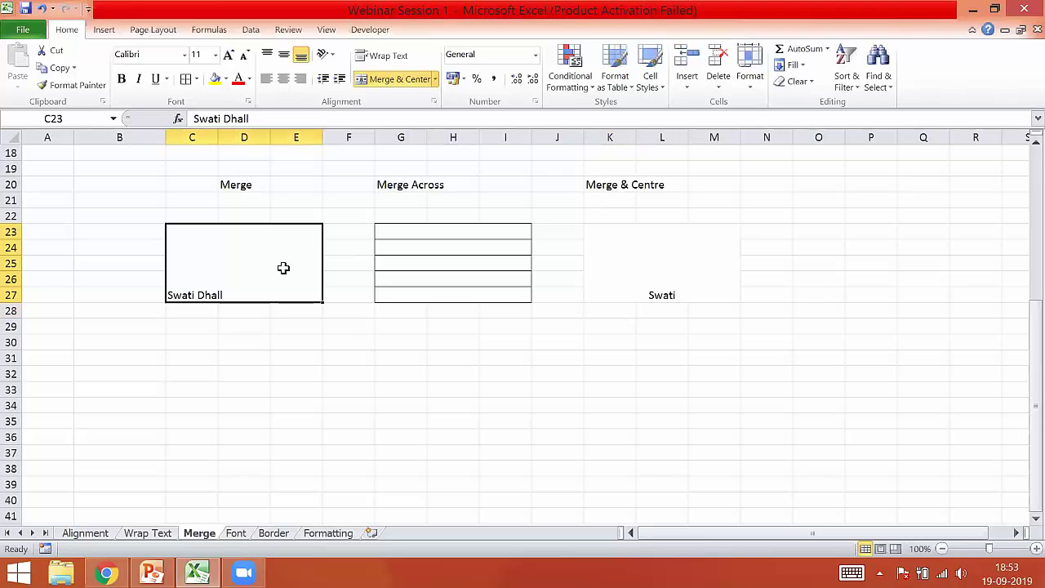
left_click(664, 259)
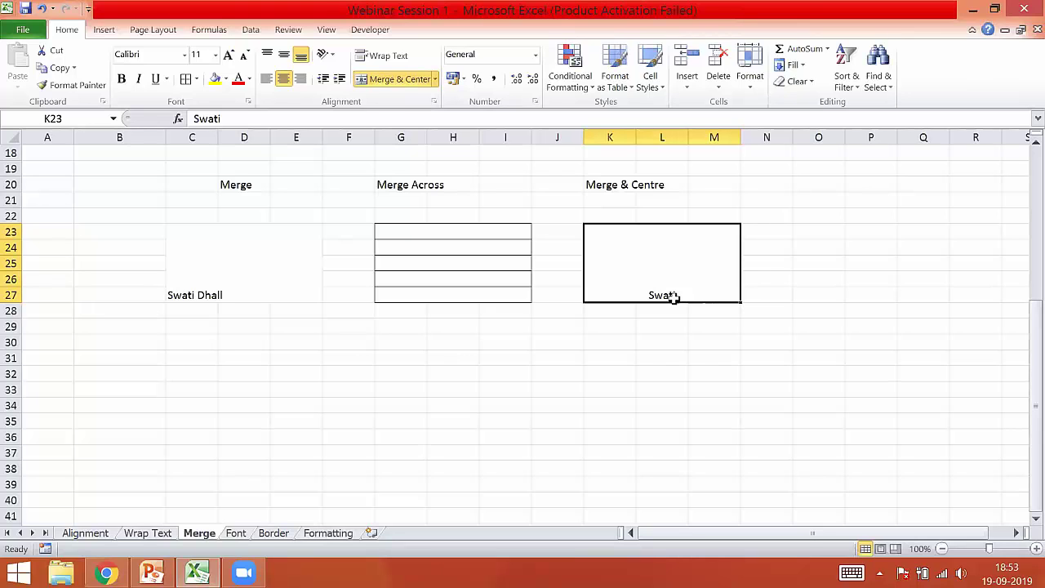
- Scroll back to the top and select the Case 3 sentence range C12:Q12
scroll(674, 298, "up", 6)
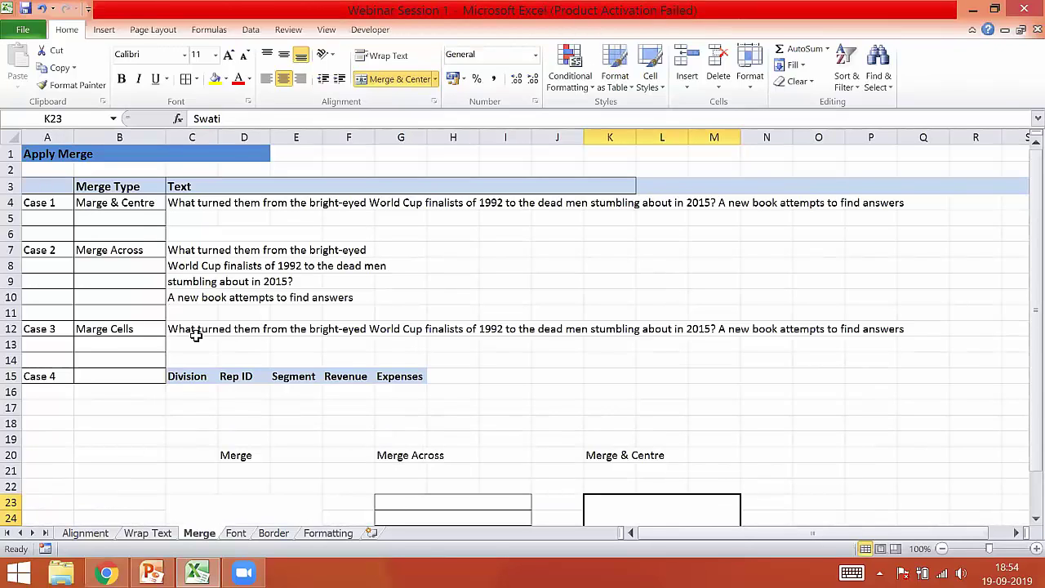
left_click(186, 327)
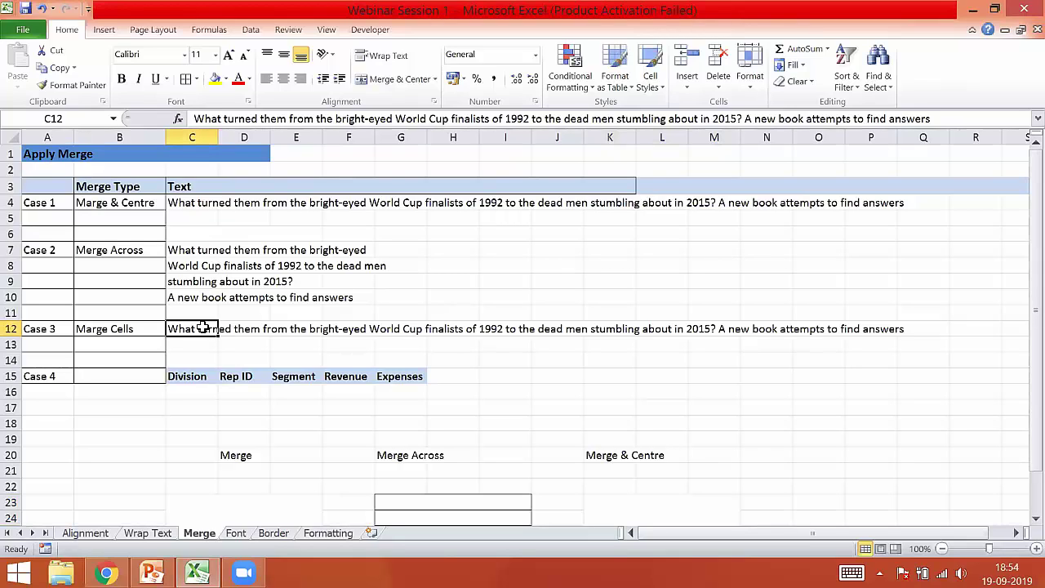
left_click_drag(199, 329, 909, 330)
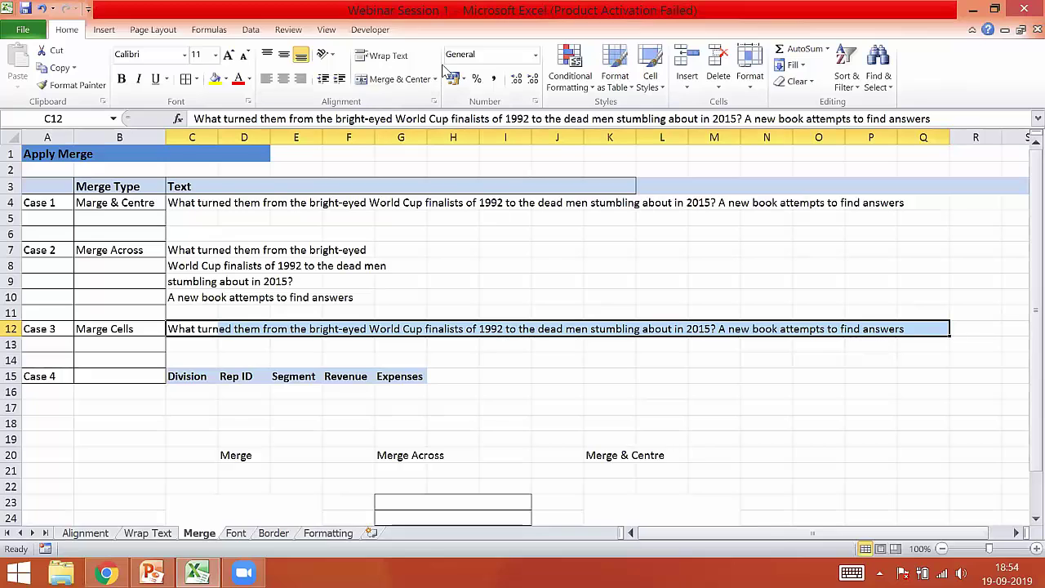
- Apply Merge Cells to C12:Q12 and arrow across to confirm it acts as one cell
left_click(436, 79)
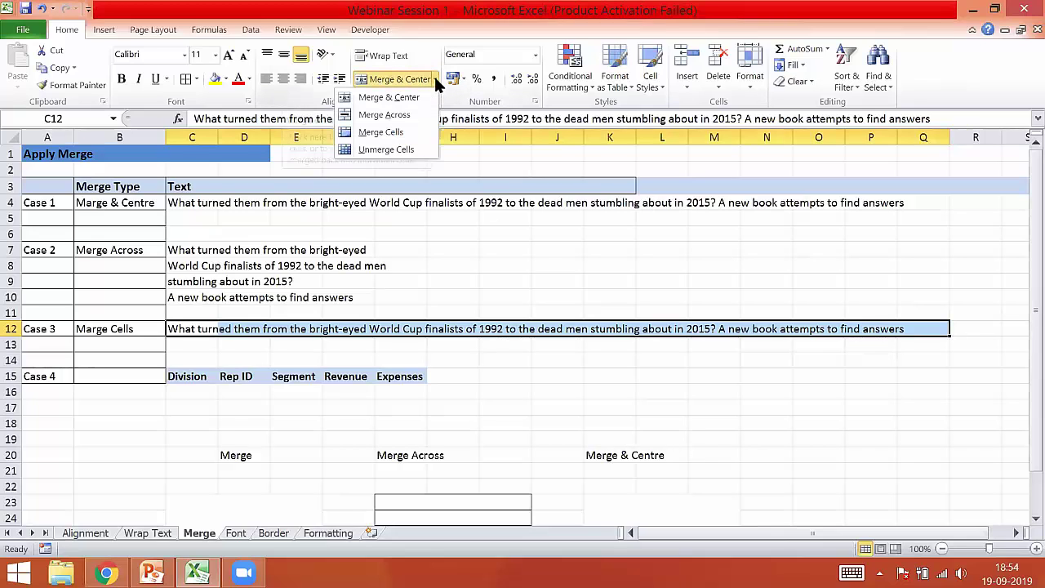
left_click(406, 133)
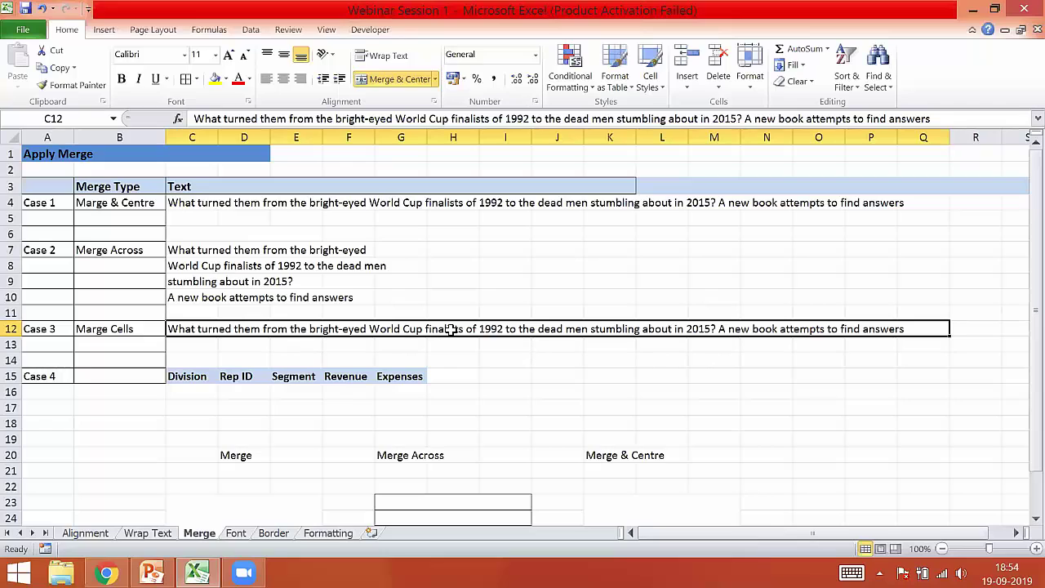
key("Left")
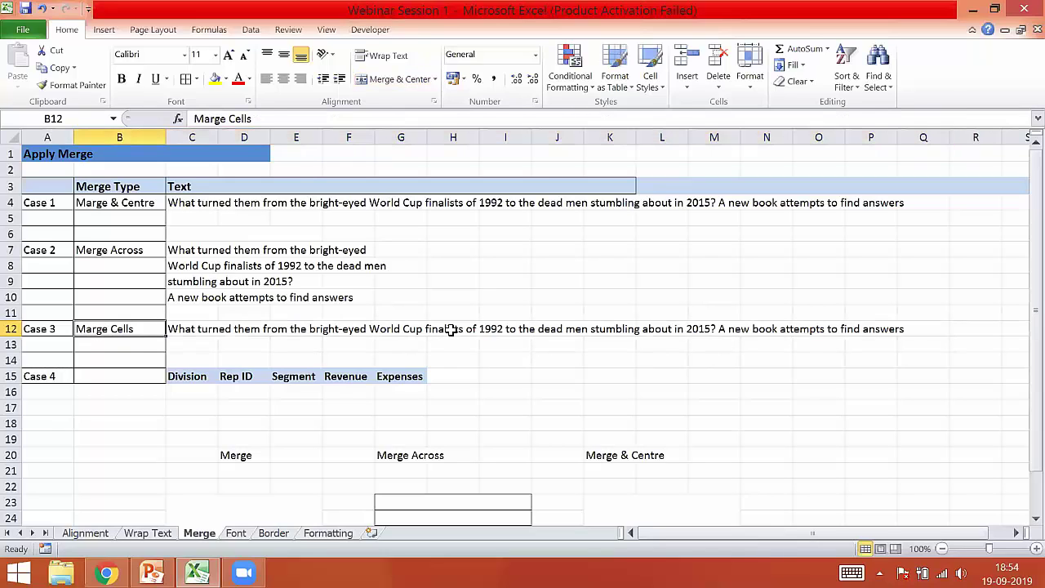
left_click(451, 329)
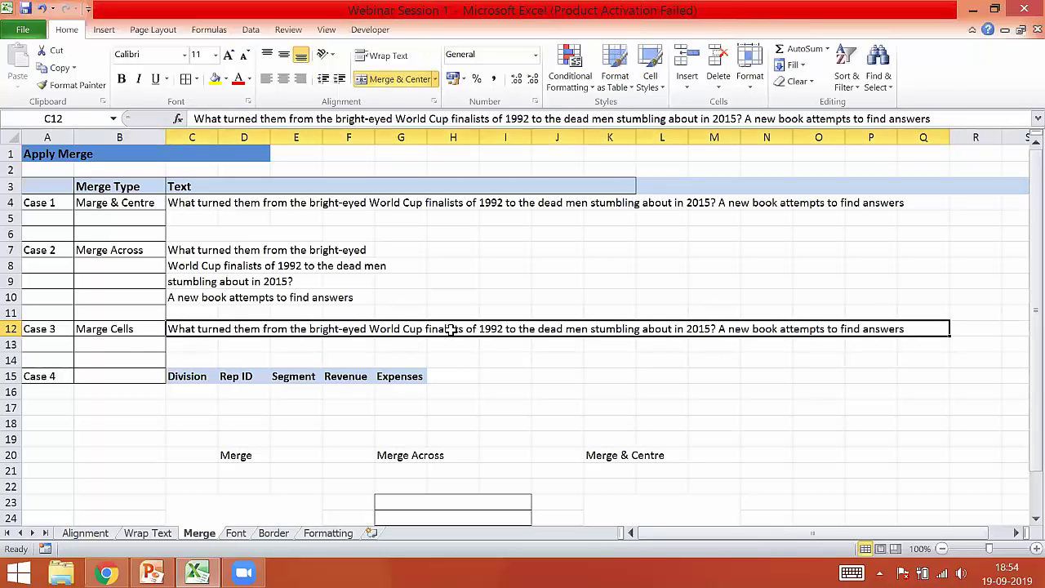
key("Right")
key("Left")
key("Left")
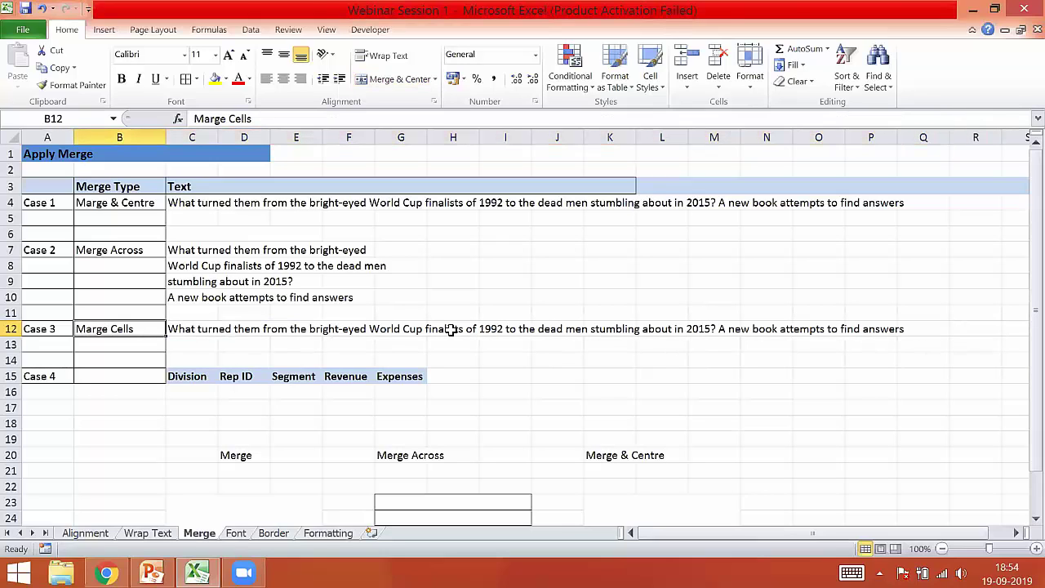
key("Right")
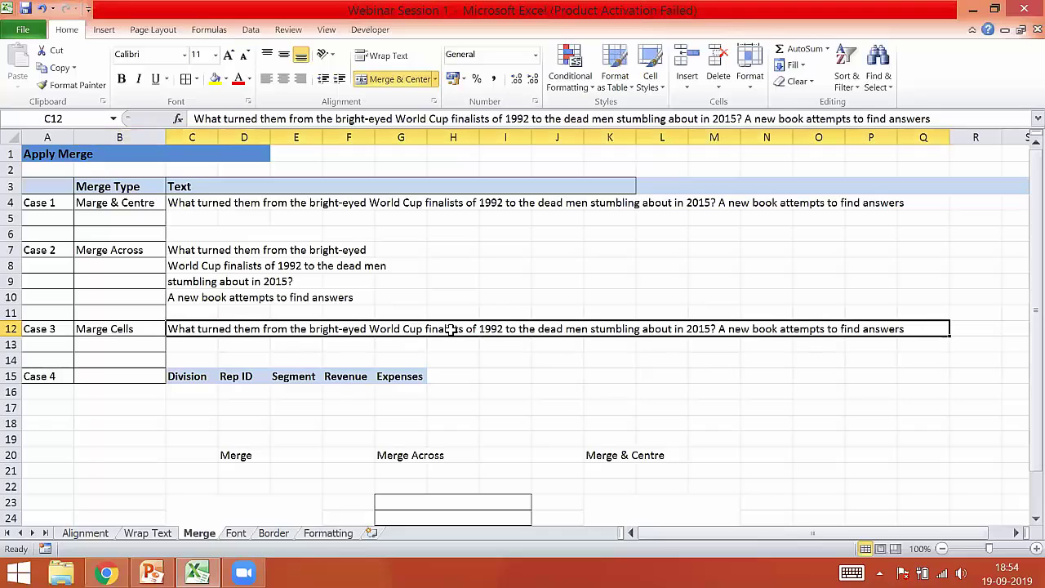
key("Right")
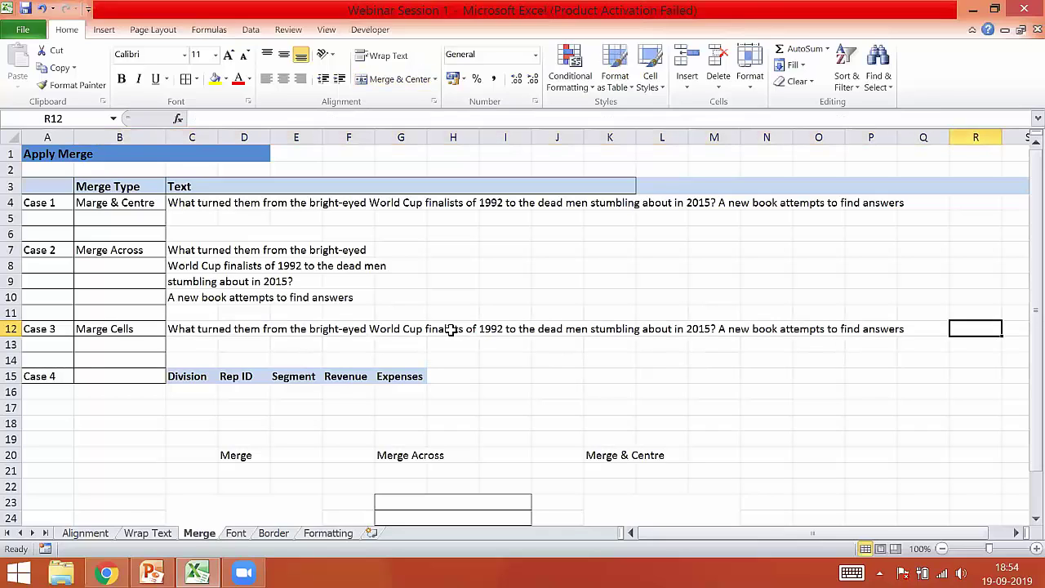
key("Left")
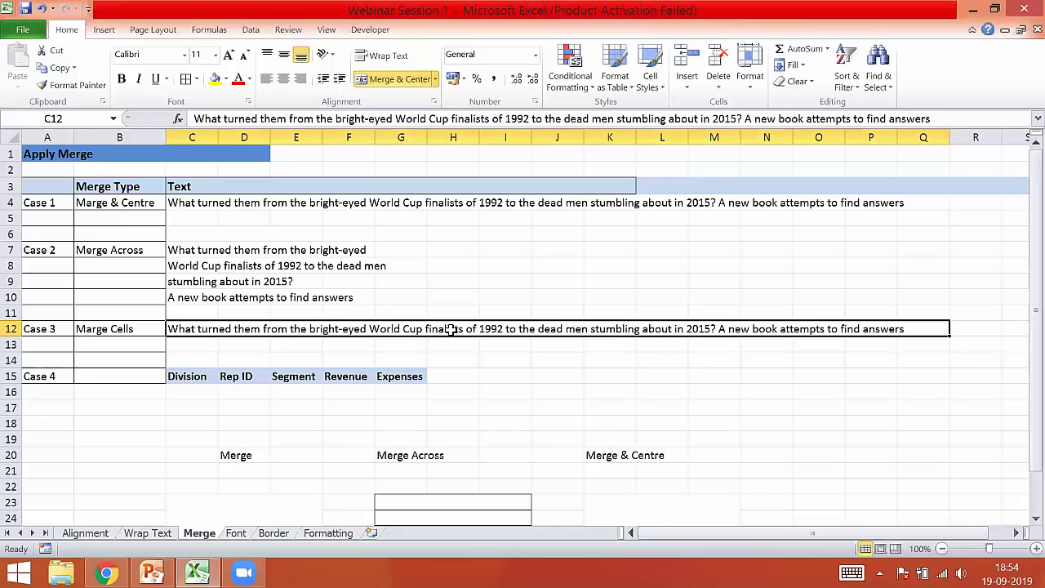
- Apply Merge & Center to the Case 1 range C4:R4, then compare with the Case 3 cell
left_click(199, 203)
left_click_drag(198, 202, 957, 205)
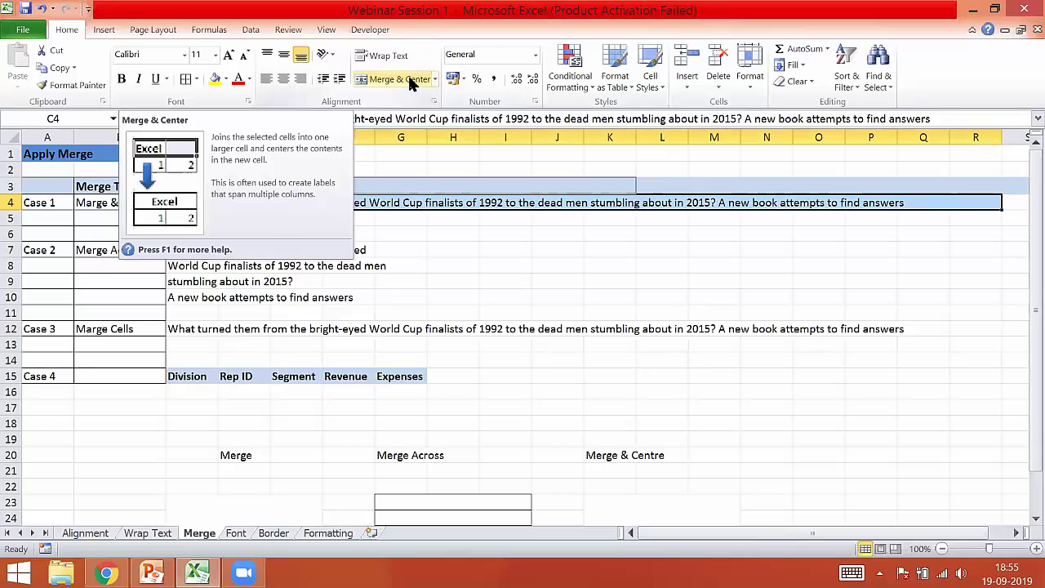
left_click(400, 79)
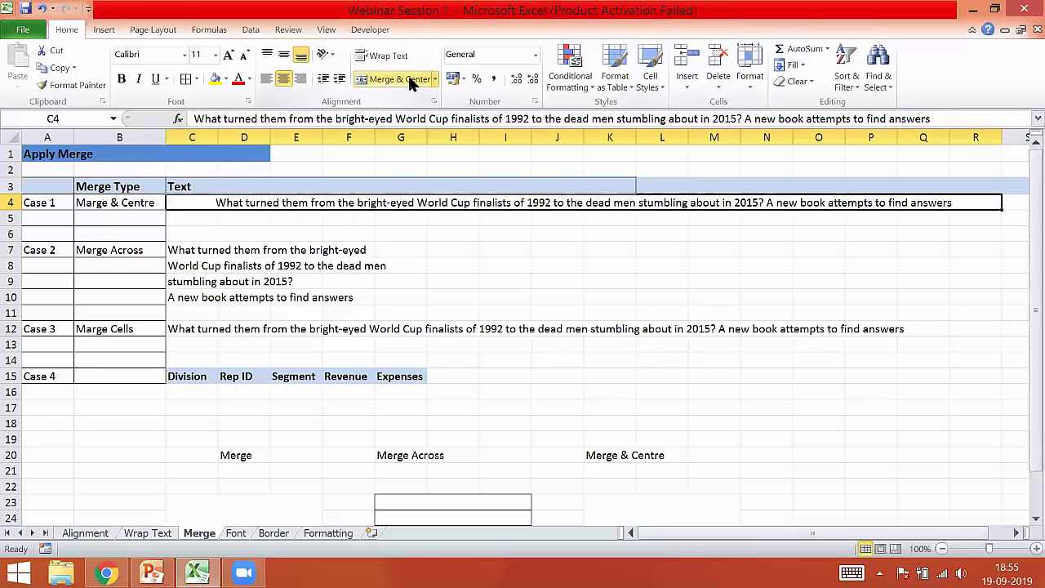
left_click(206, 328)
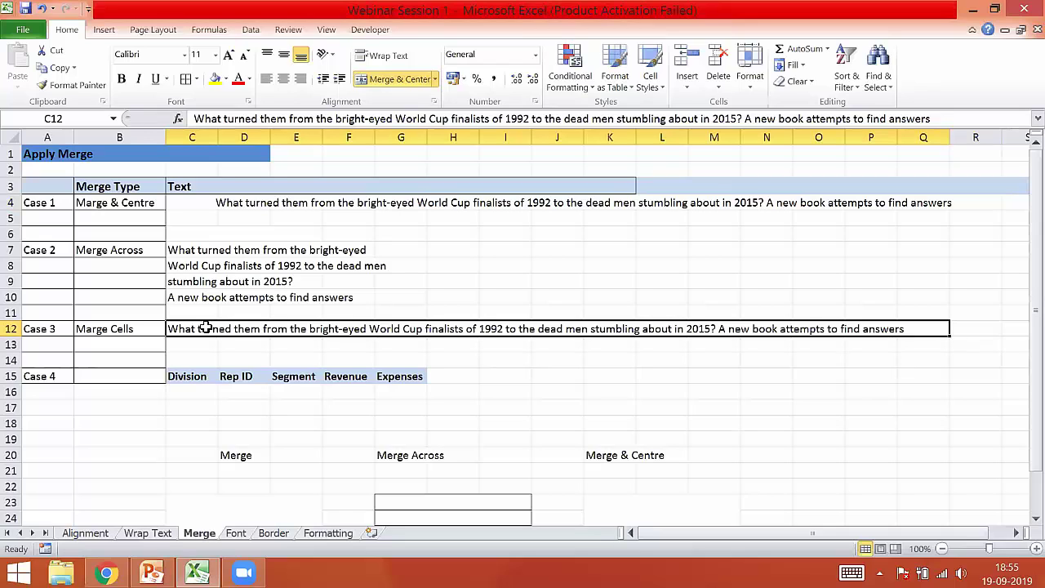
left_click(216, 204)
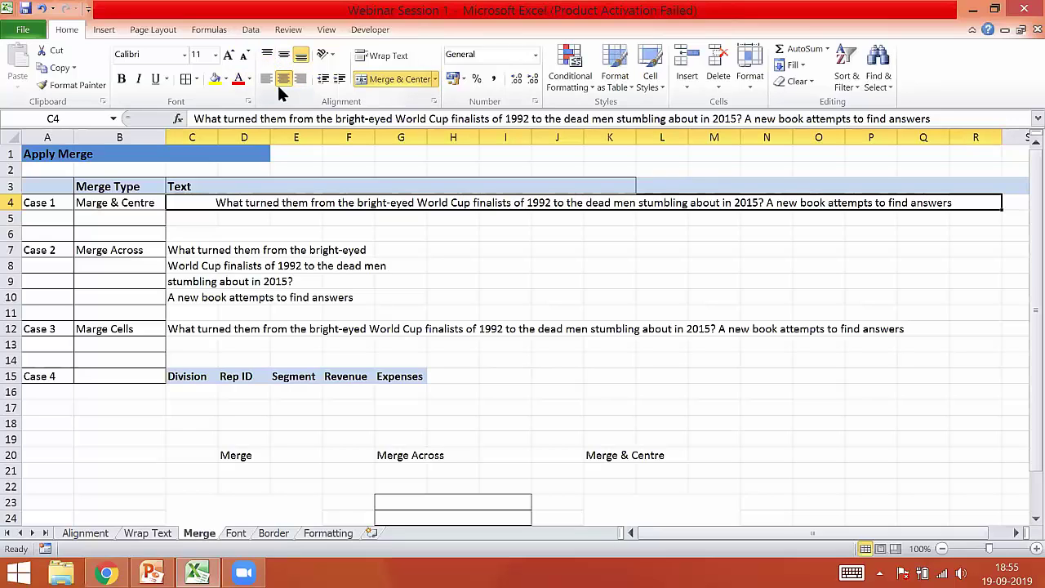
left_click(201, 251)
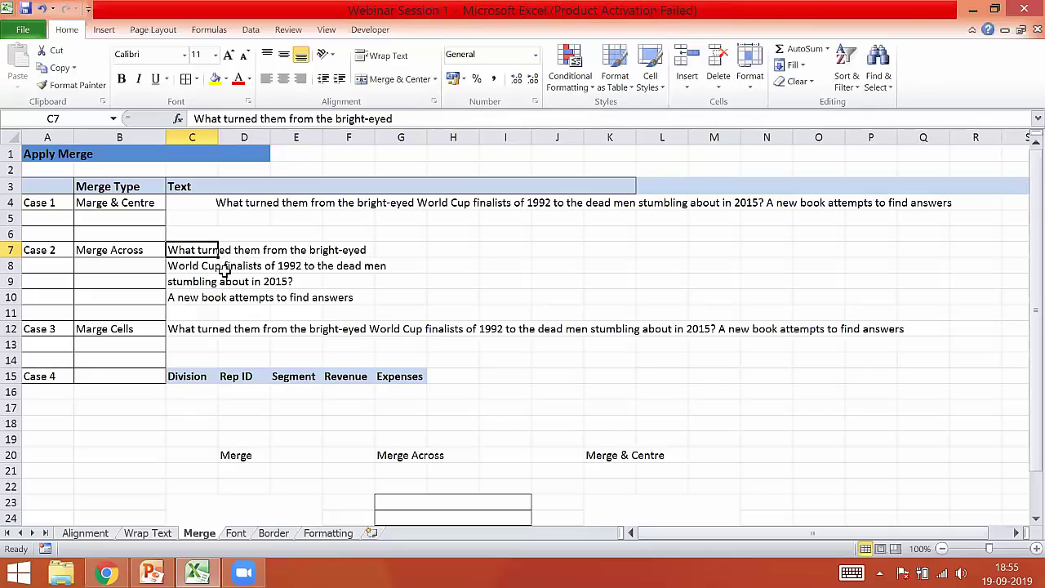
left_click(191, 267)
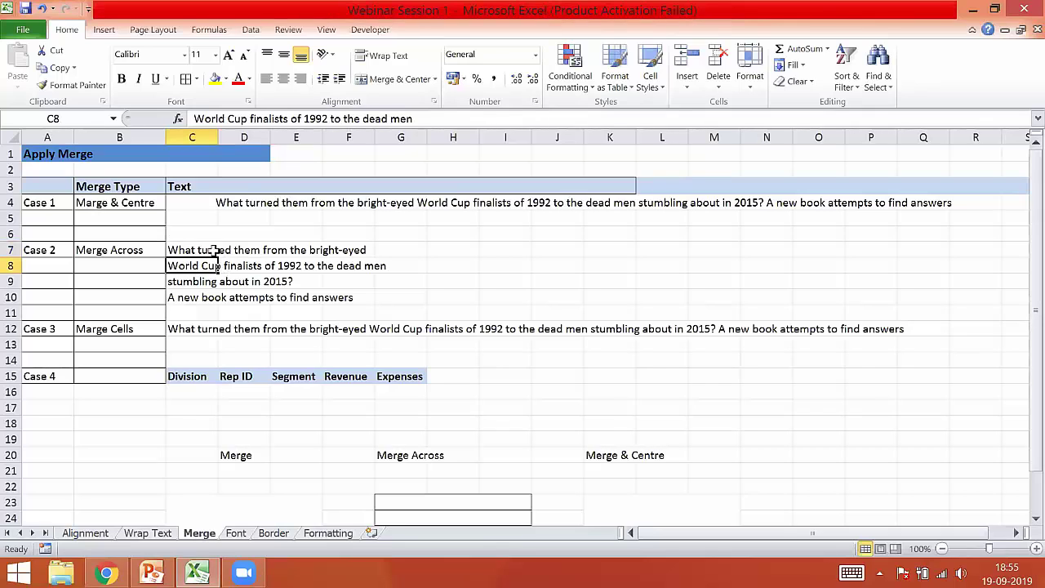
left_click(206, 253)
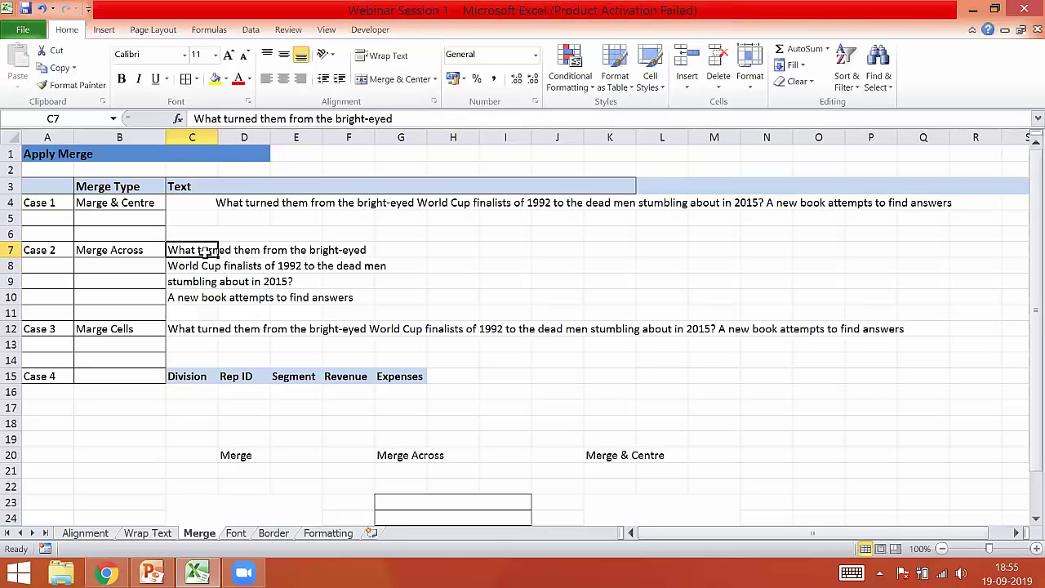
key("Down")
key("Down")
key("Down")
key("Up")
key("Up")
key("Up")
key("Right")
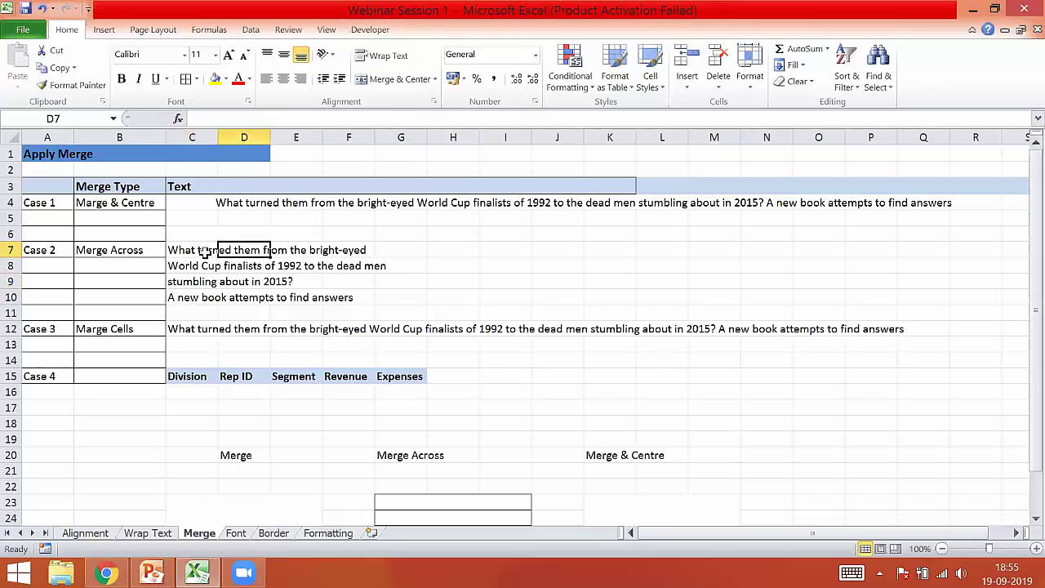
key("Down")
key("Down")
key("Down")
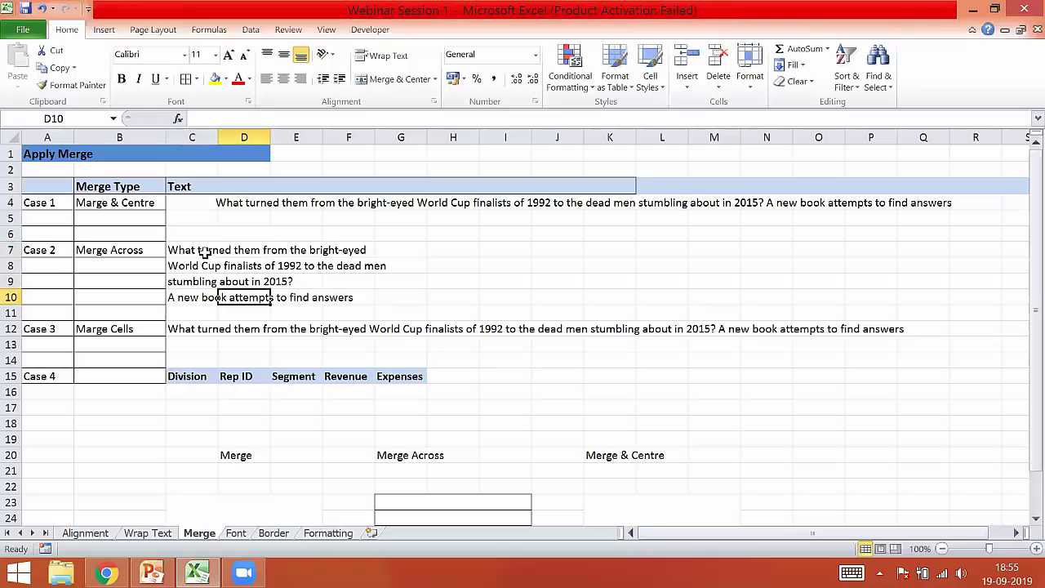
key("Up")
key("Up")
key("Up")
key("Right")
key("Down")
key("Down")
key("Down")
key("Right")
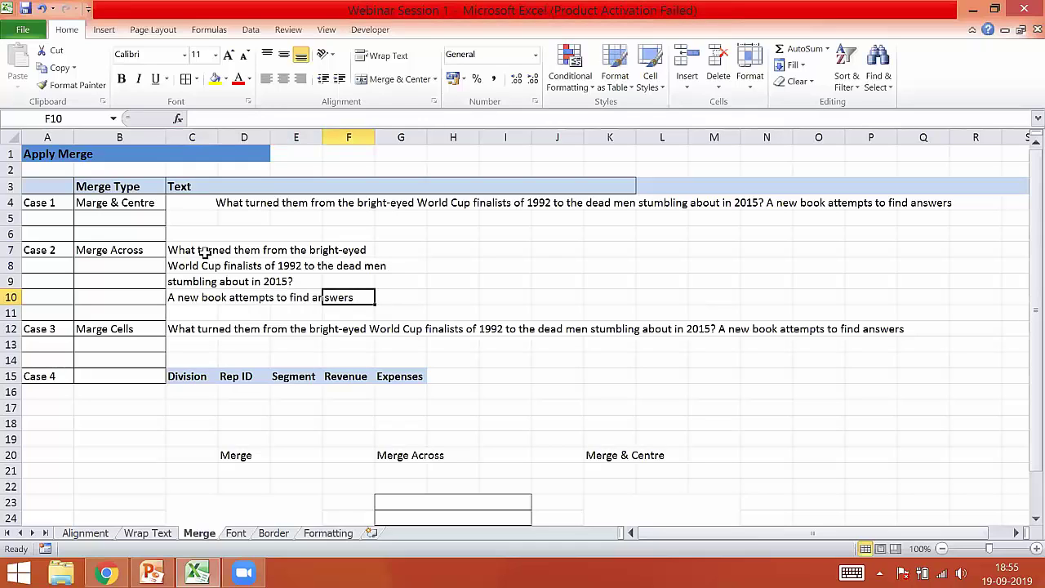
key("Up")
key("Up")
key("Up")
left_click(430, 270)
- Apply Merge Across to C7:G10 and step through rows 7–10 to check each merged line
left_click_drag(176, 250, 415, 295)
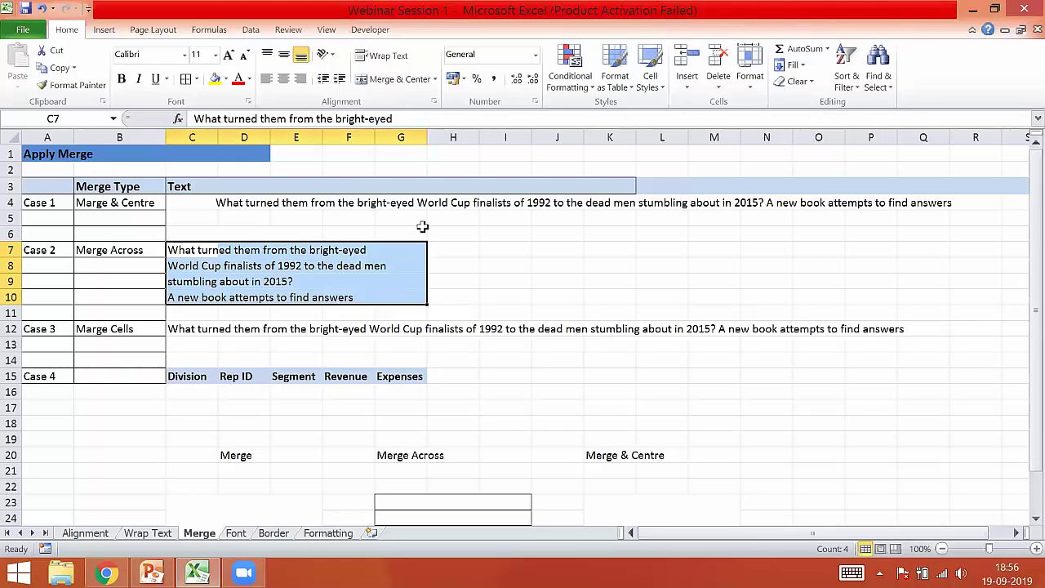
left_click(437, 79)
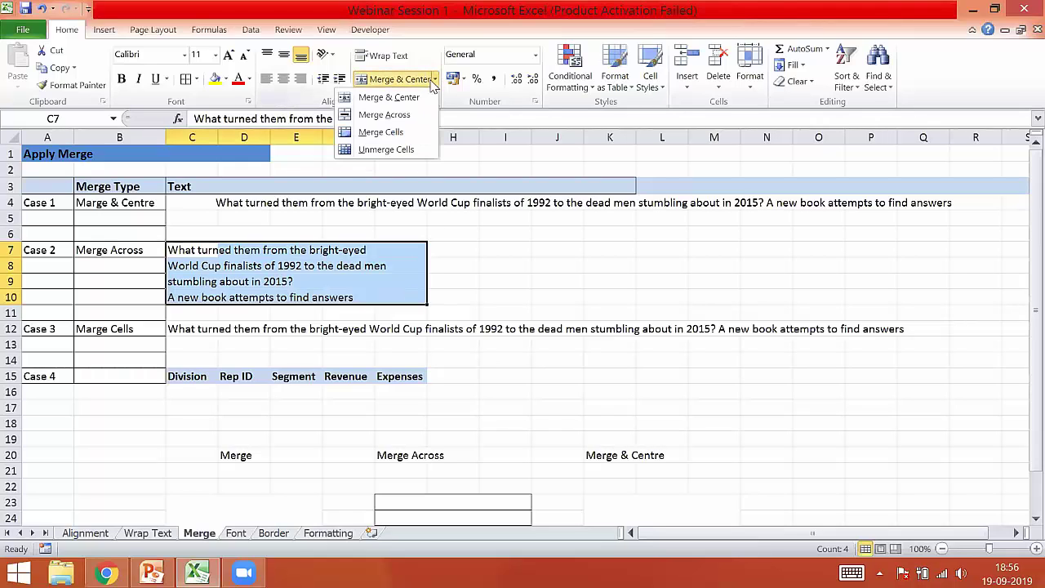
left_click(417, 114)
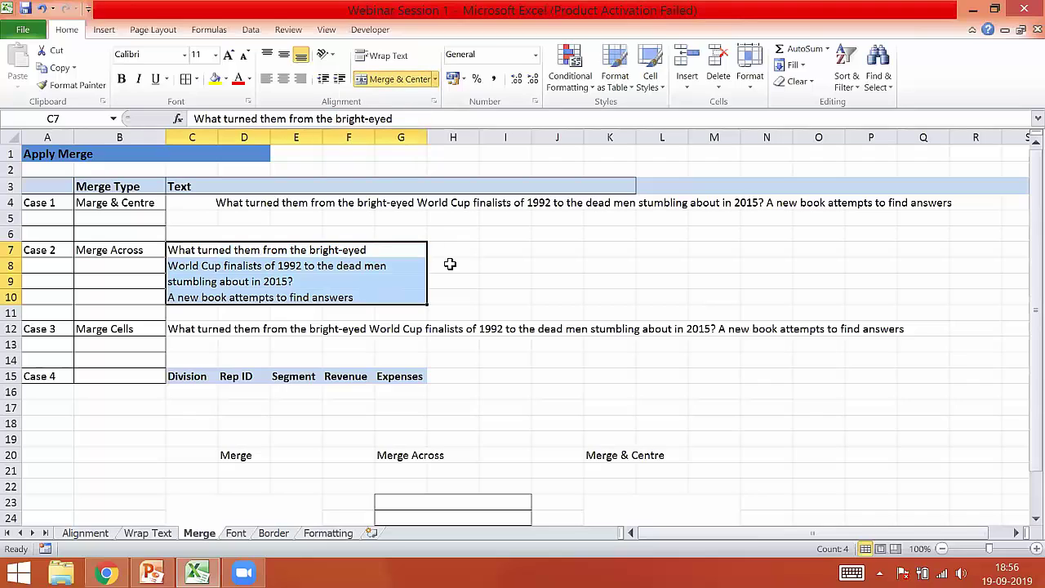
left_click(452, 265)
left_click(325, 251)
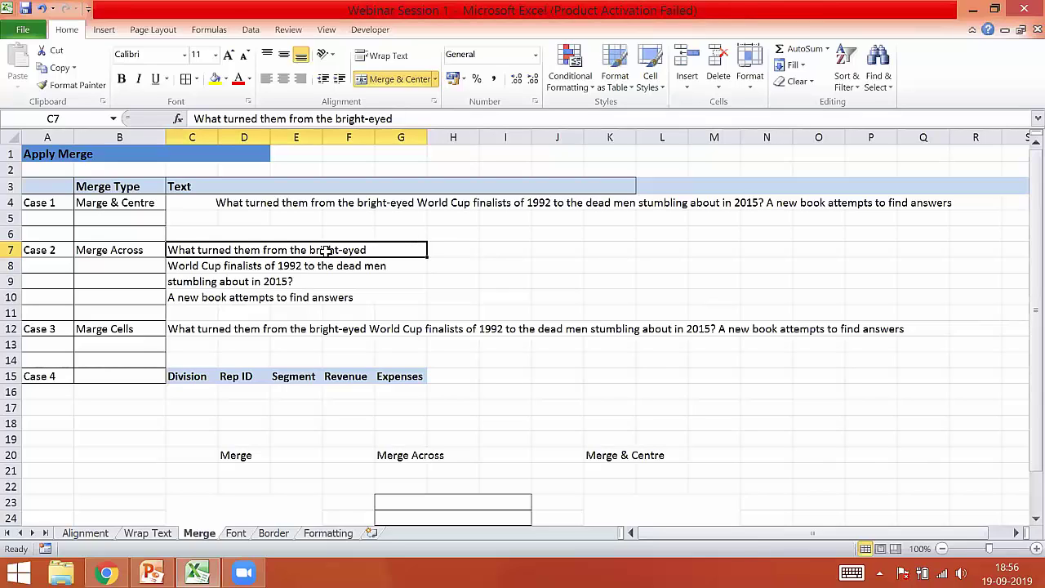
key("Down")
key("Down")
key("Down")
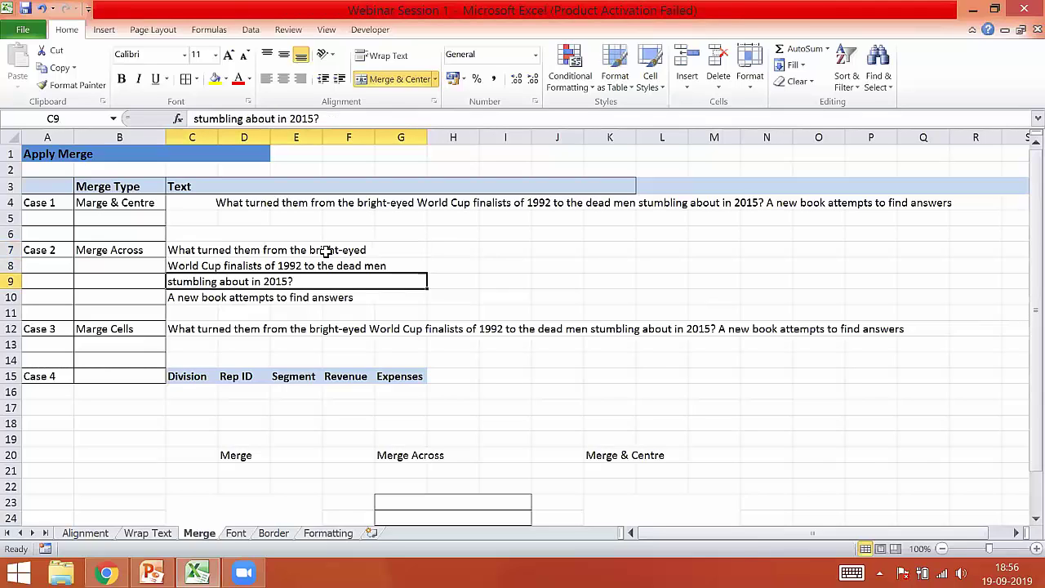
key("Up")
key("Up")
key("Up")
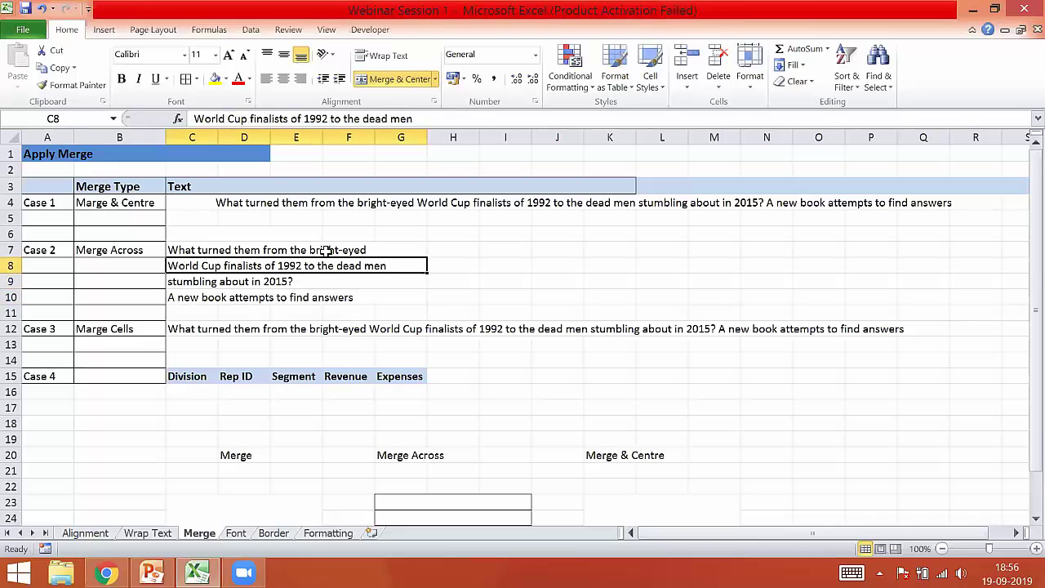
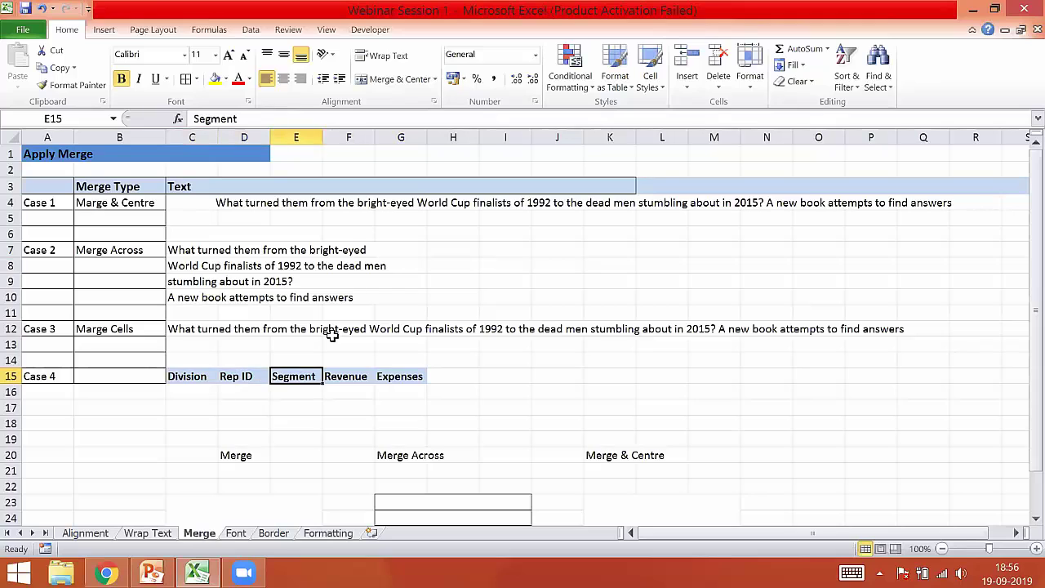
- Return the selection to the Division header cell C15
key("Left")
key("Left")
key("Left")
key("Left")
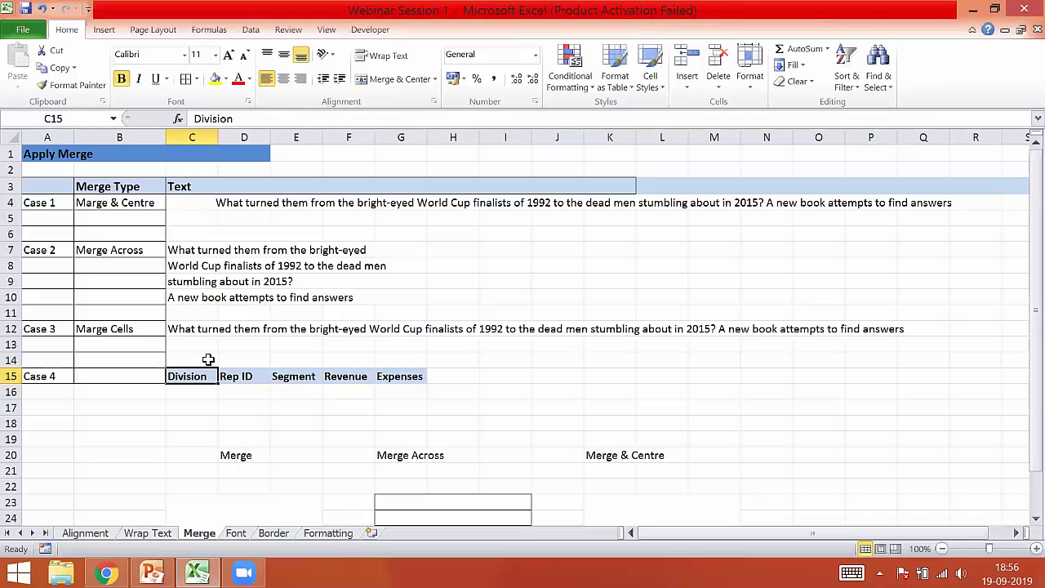
- Copy the C15:G15 headers into C17:G17, then reselect the original C15:G15 row
left_click_drag(203, 375, 410, 374)
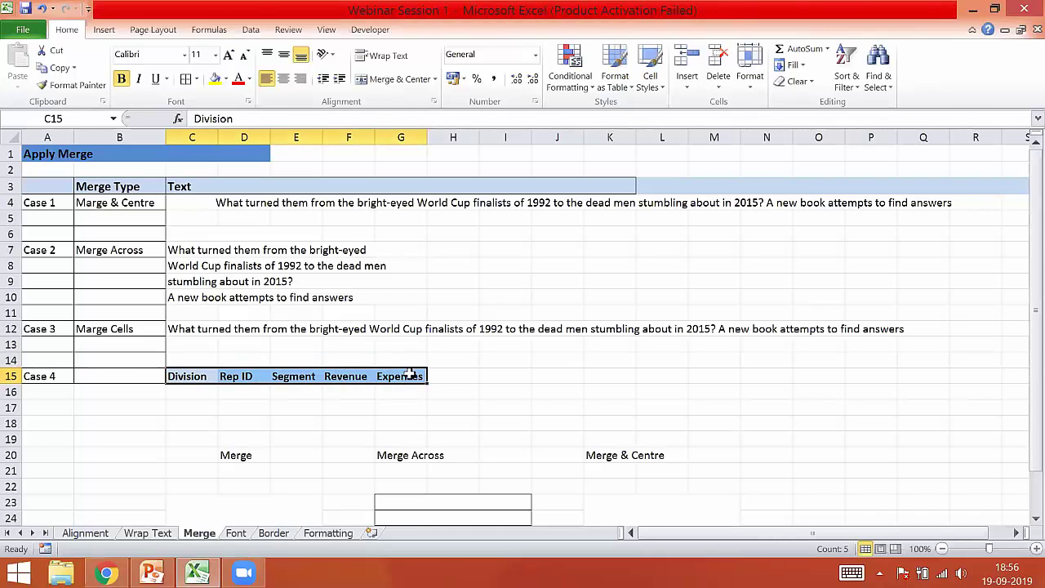
key("ctrl+c")
left_click(184, 408)
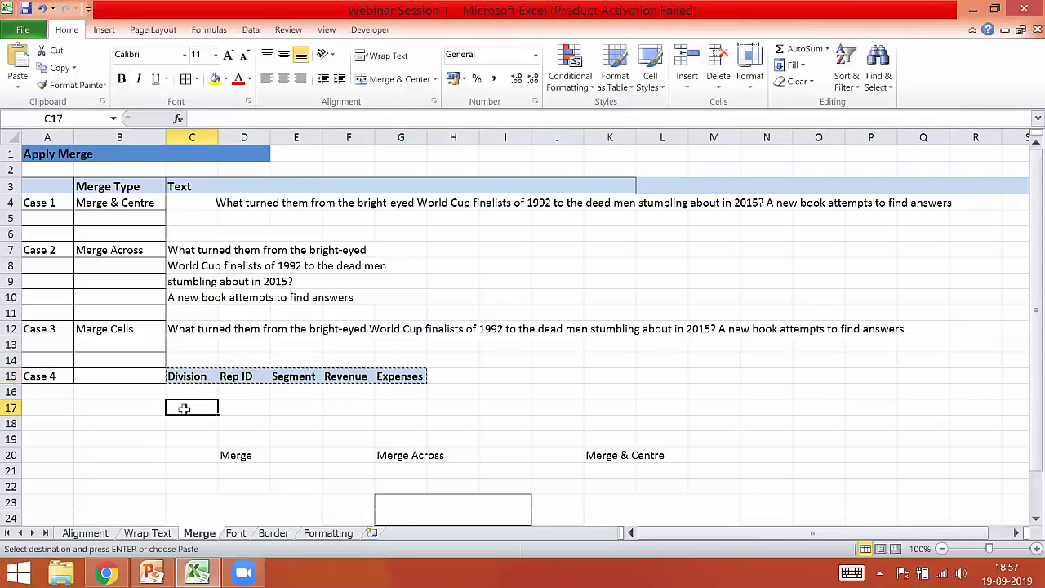
key("ctrl+v")
key("Escape")
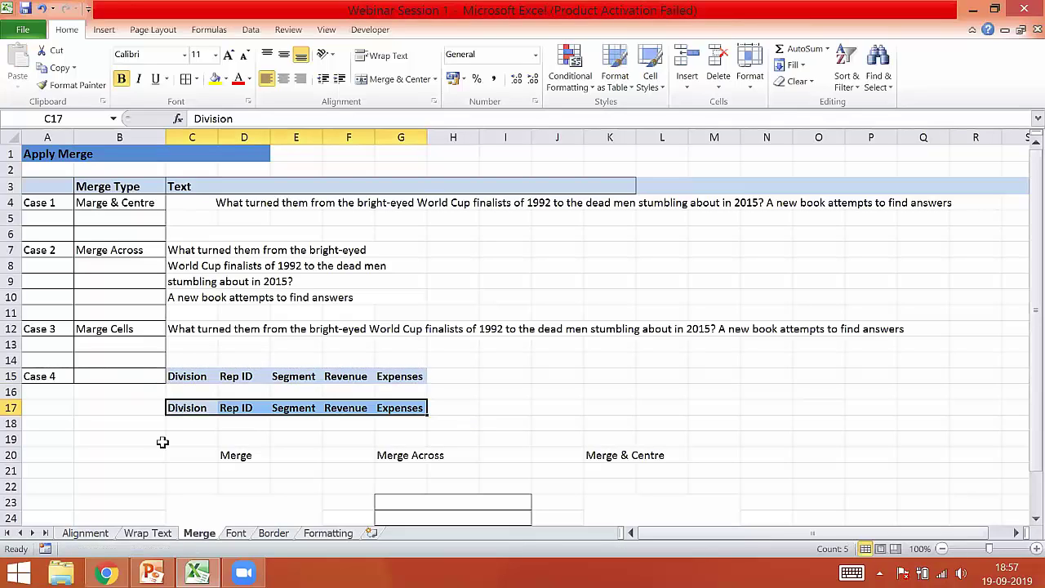
left_click(157, 439)
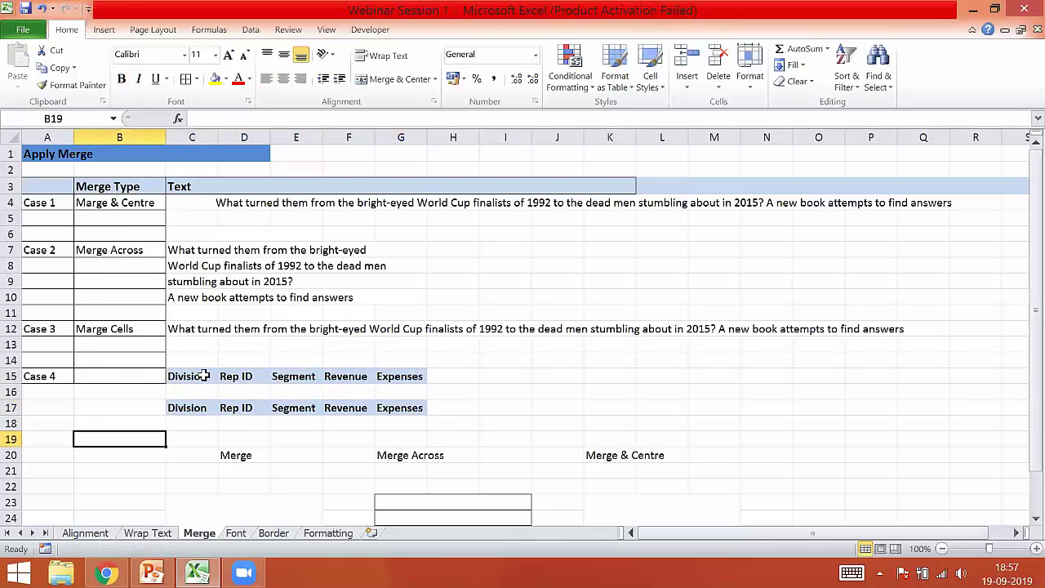
left_click_drag(196, 376, 426, 377)
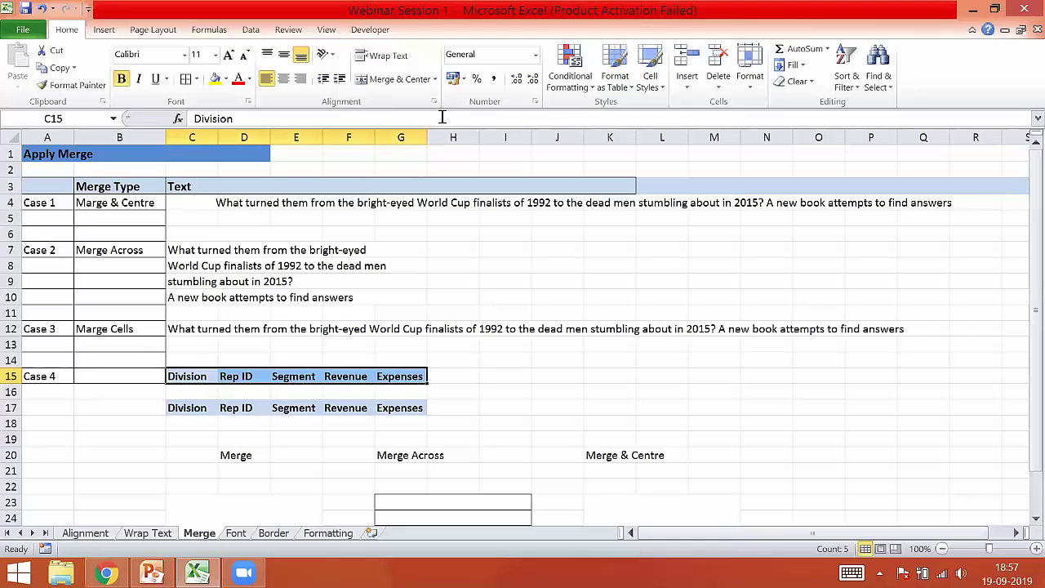
- Merge and centre C15:G15, keeping only the Division value, then select C17:G17
left_click(400, 80)
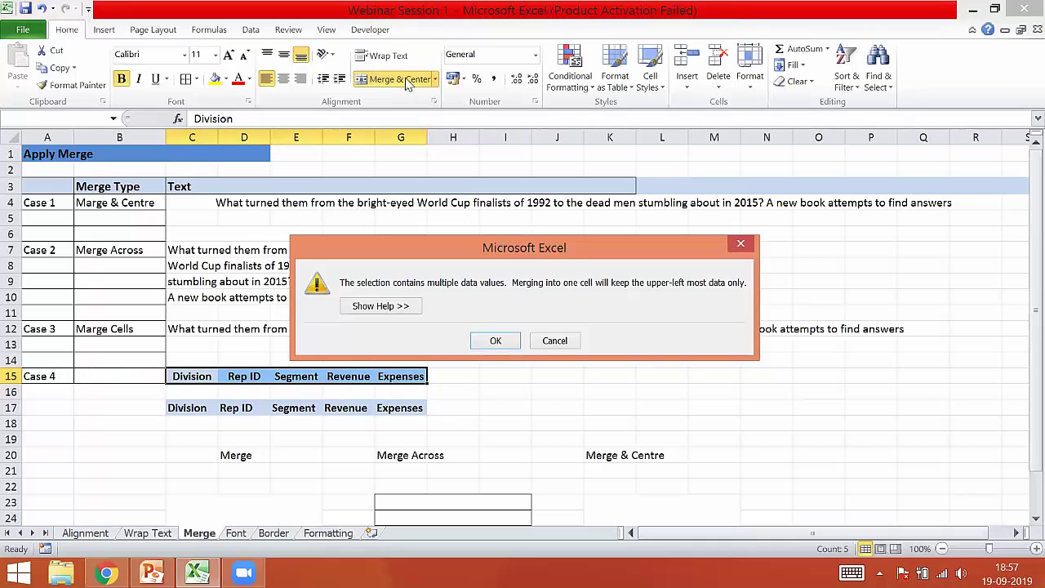
left_click(493, 343)
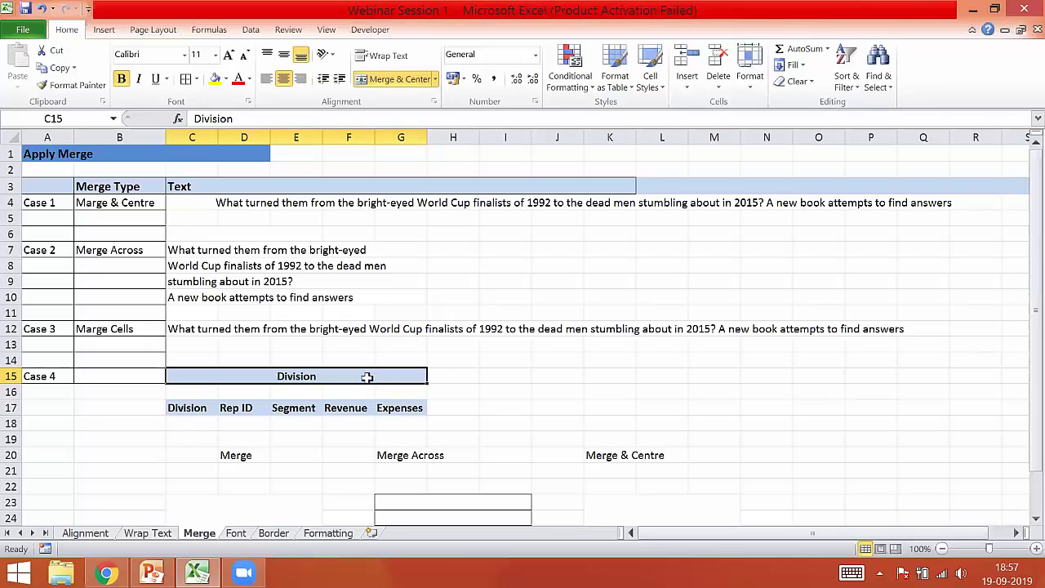
left_click_drag(210, 411, 416, 411)
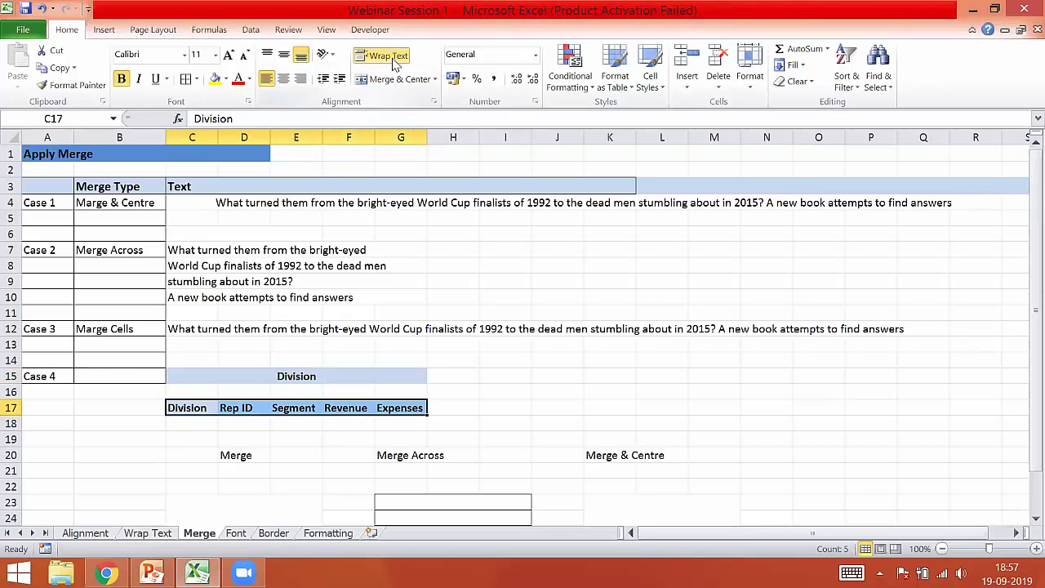
left_click(294, 426)
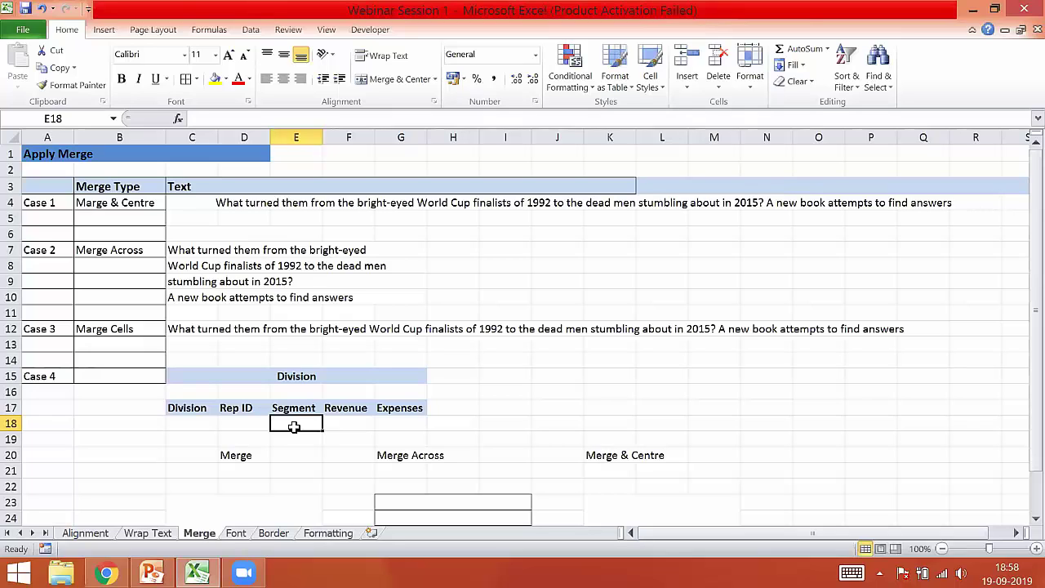
left_click(156, 536)
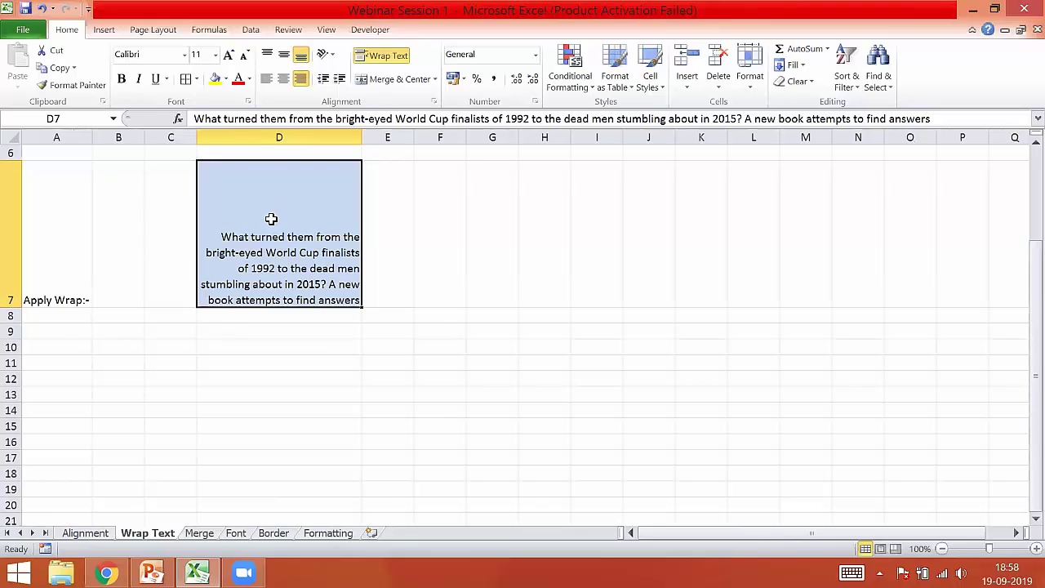
left_click(200, 535)
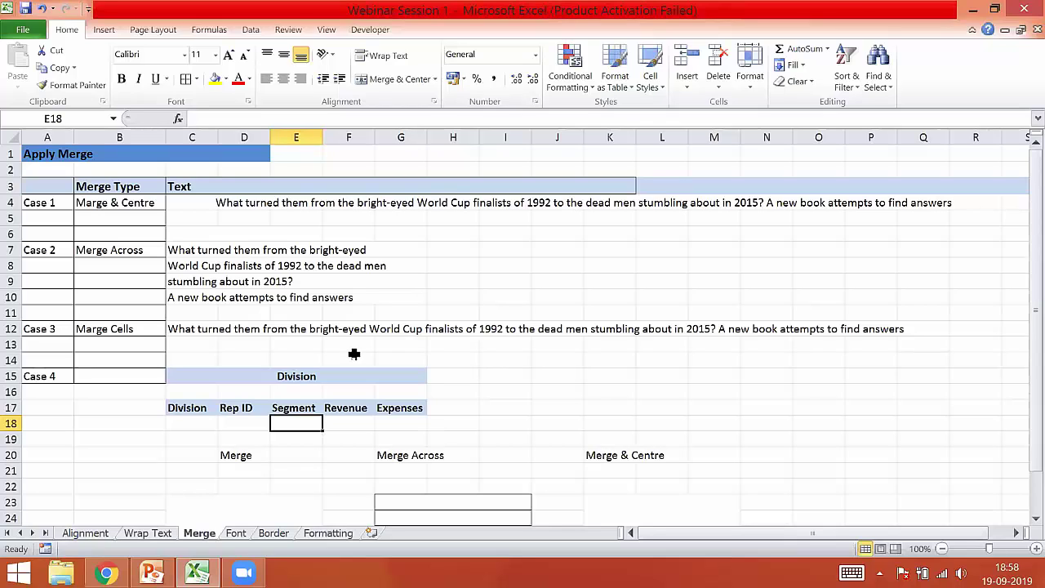
left_click(268, 202)
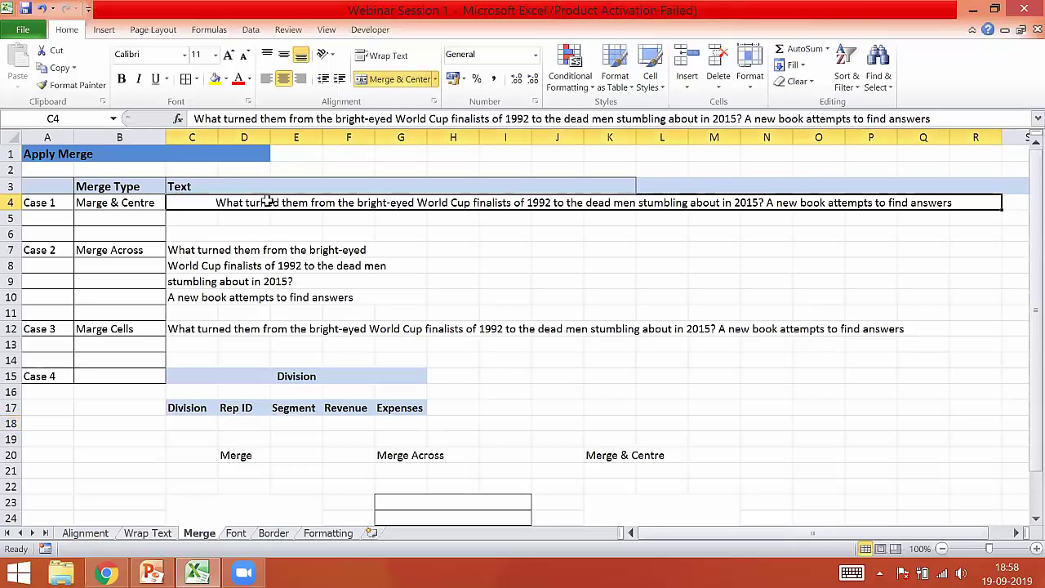
left_click(221, 252)
left_click(196, 330)
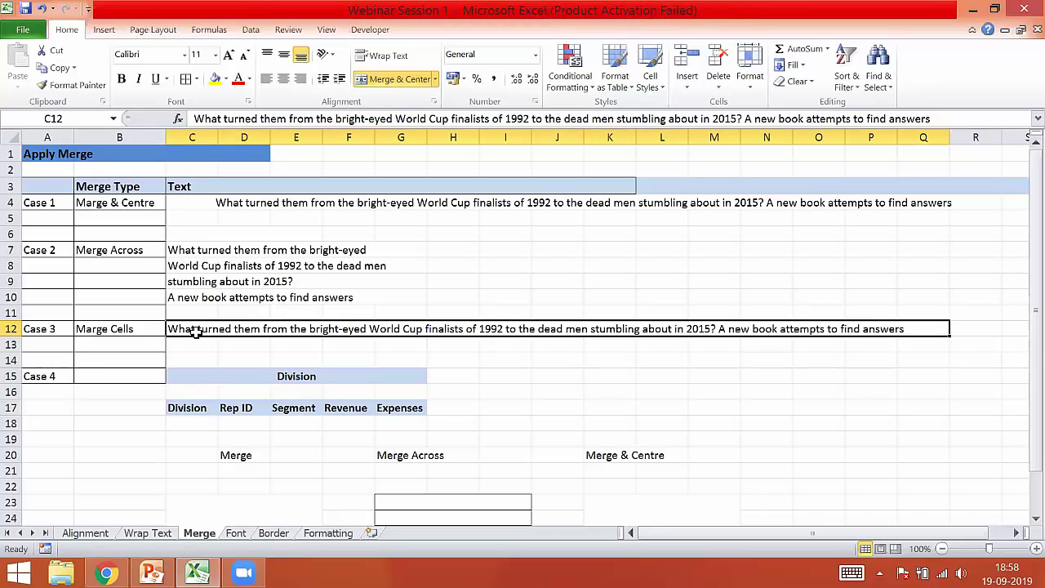
left_click(437, 80)
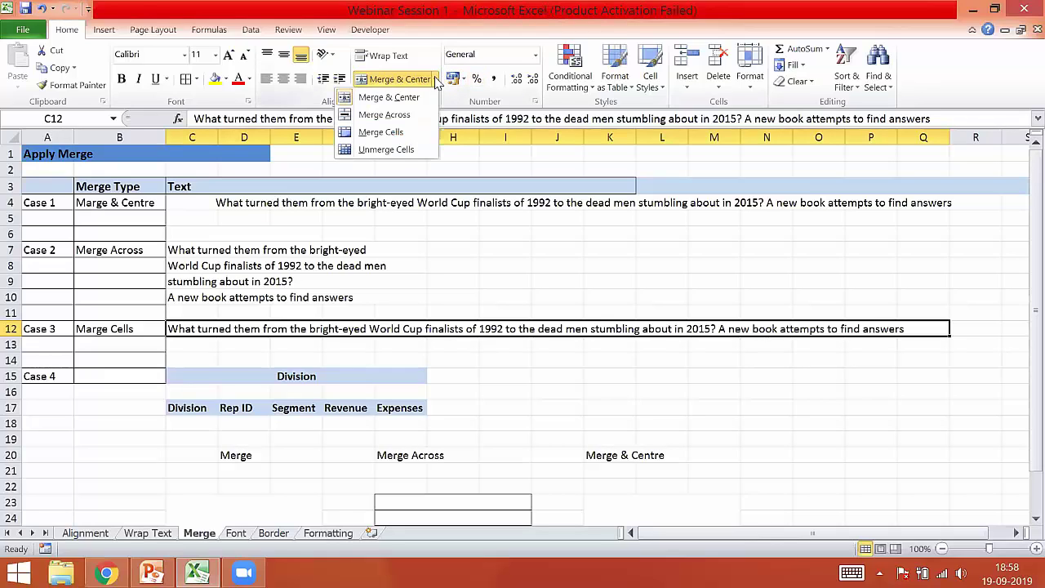
left_click(247, 251)
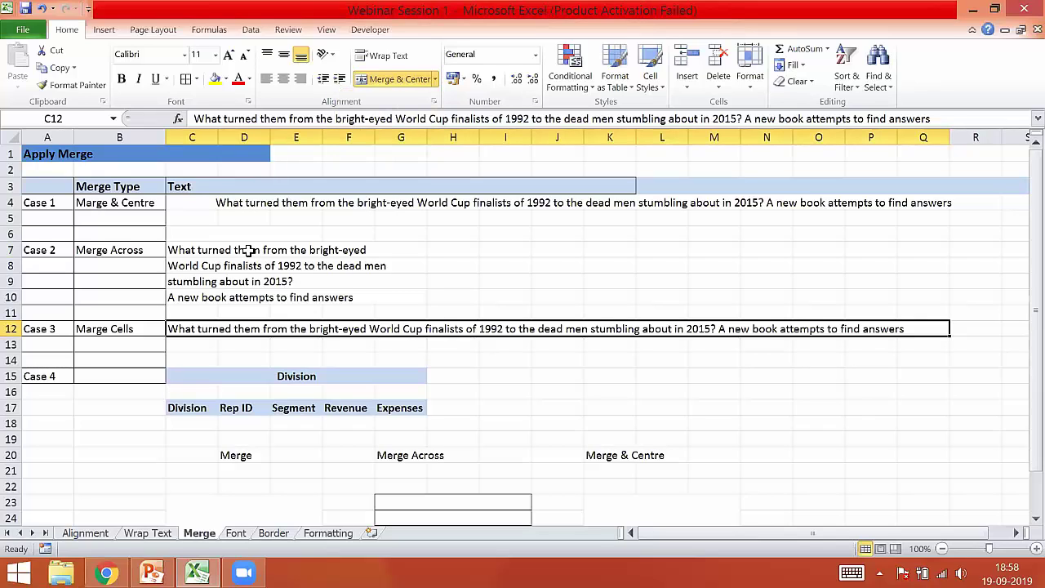
left_click(248, 251)
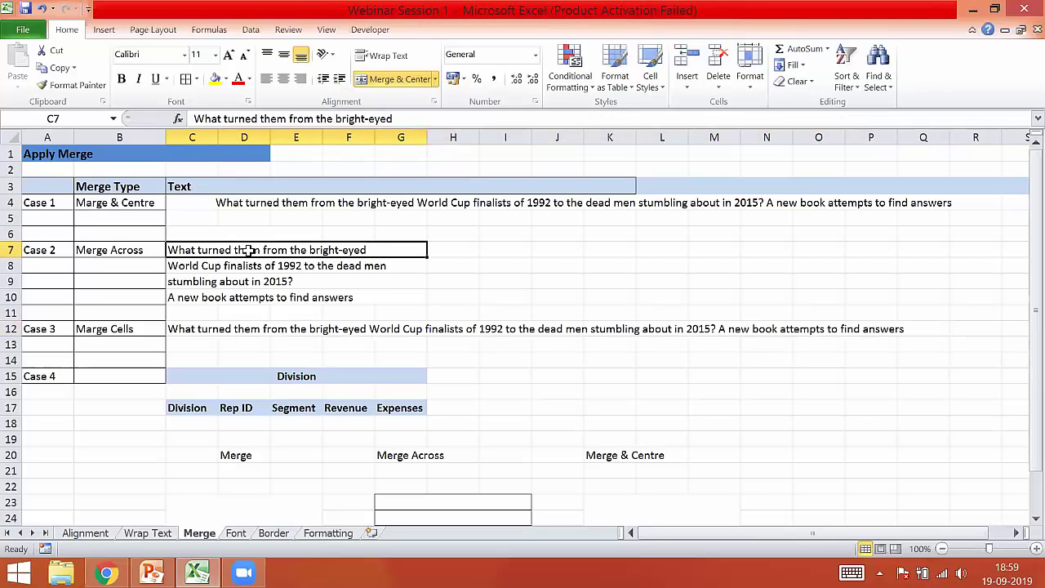